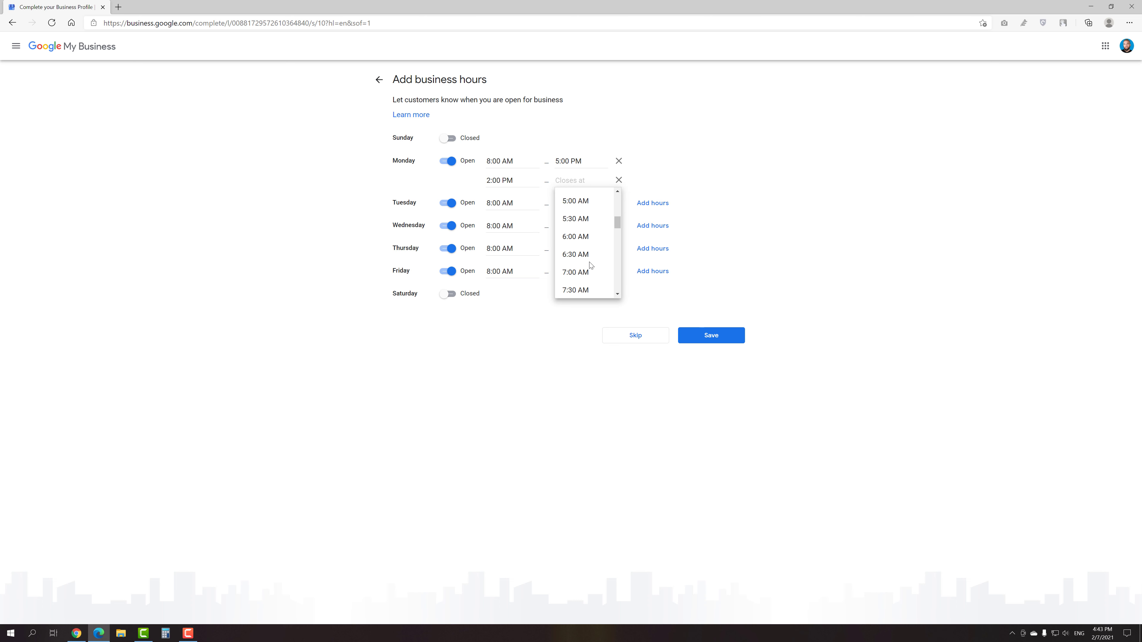
# - Set the closing time of Monday's second time slot to 3:00 PM and save the business hours
pyautogui.click(588, 262)
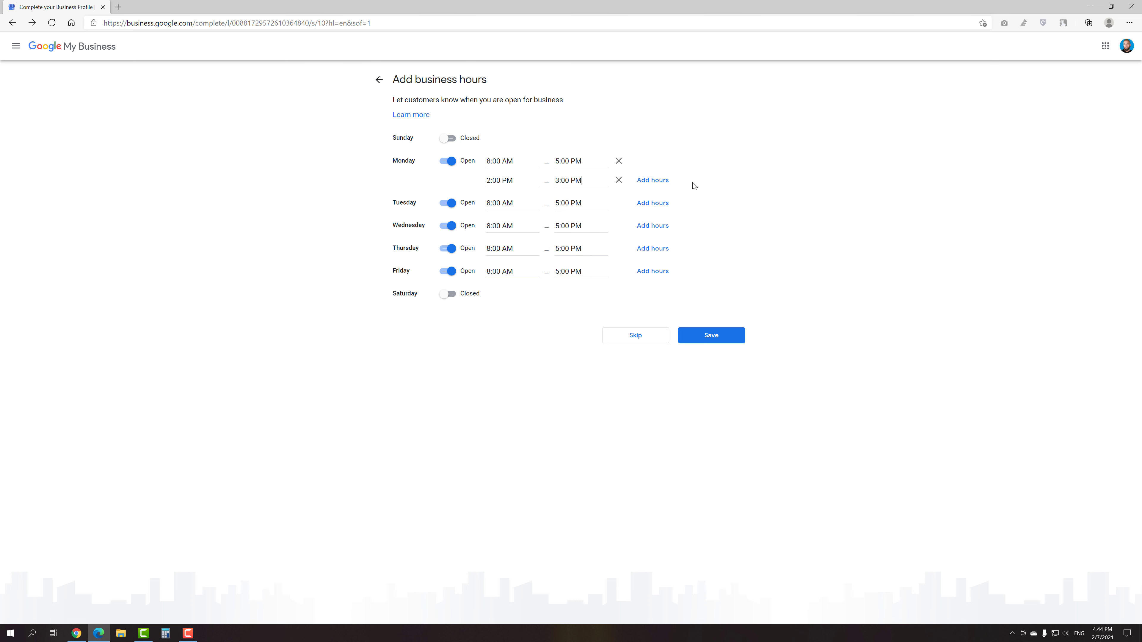
pyautogui.click(699, 337)
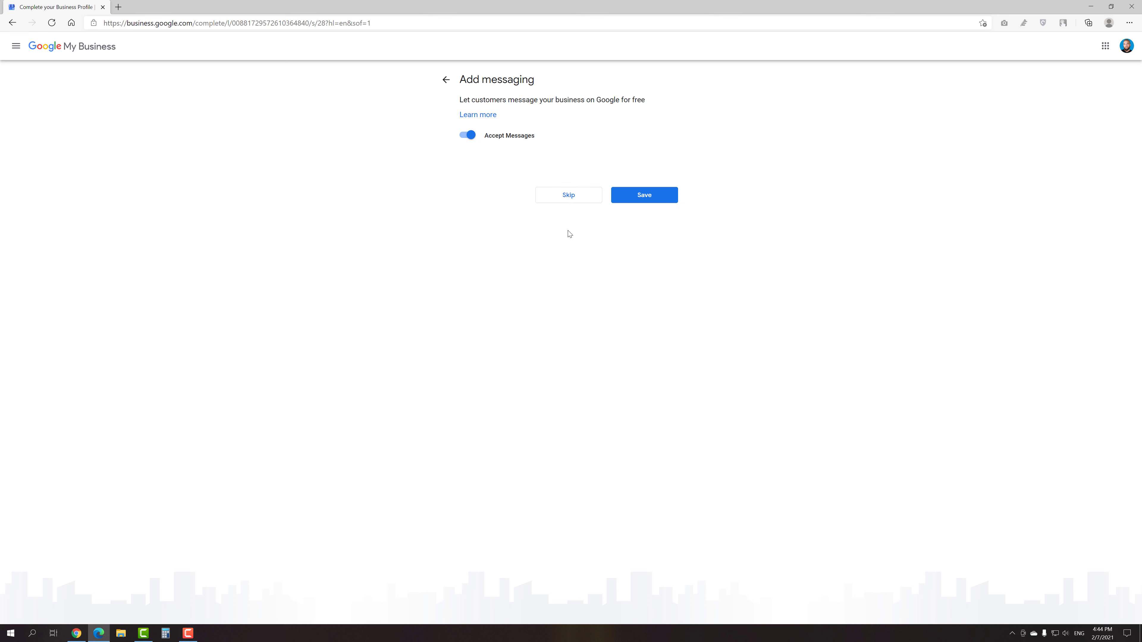
# - Toggle message acceptance off and back on, and save the messaging setting as enabled
pyautogui.click(467, 135)
pyautogui.click(467, 135)
pyautogui.click(640, 198)
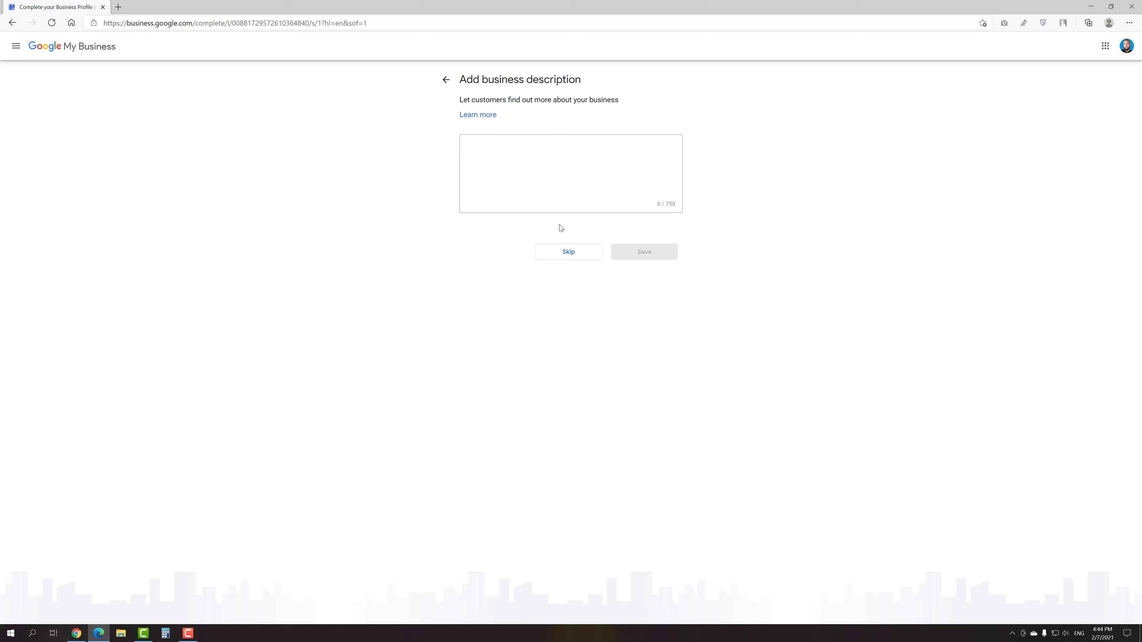
# - Paste the prepared Happy Barber welcome text as the business description and save it
pyautogui.click(561, 152)
pyautogui.rightClick(560, 152)
pyautogui.click(584, 238)
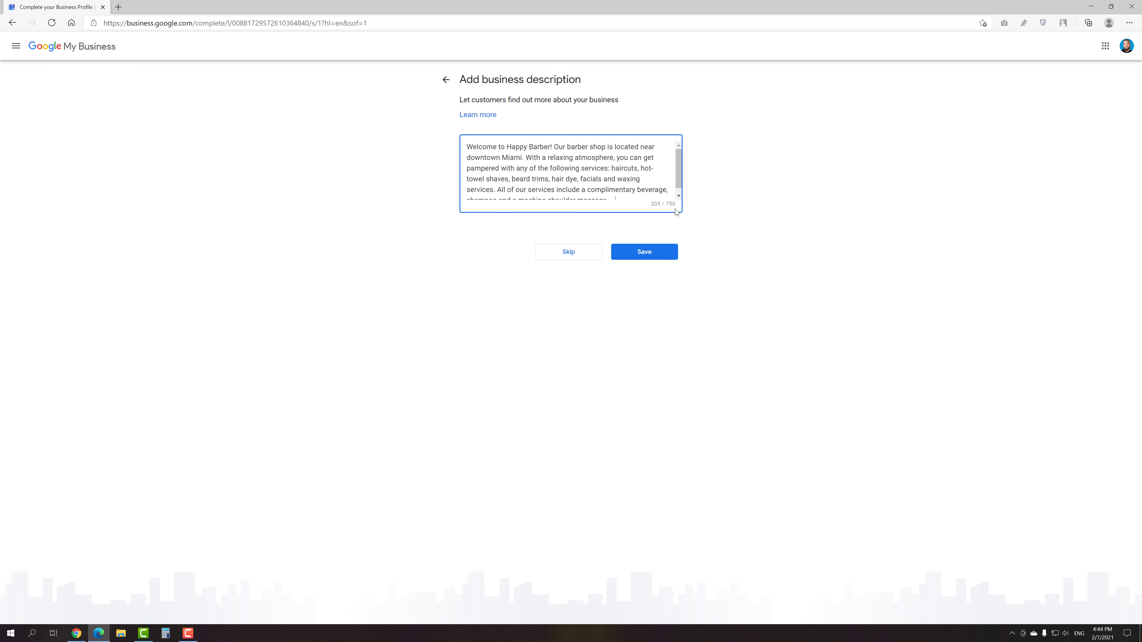
pyautogui.click(702, 190)
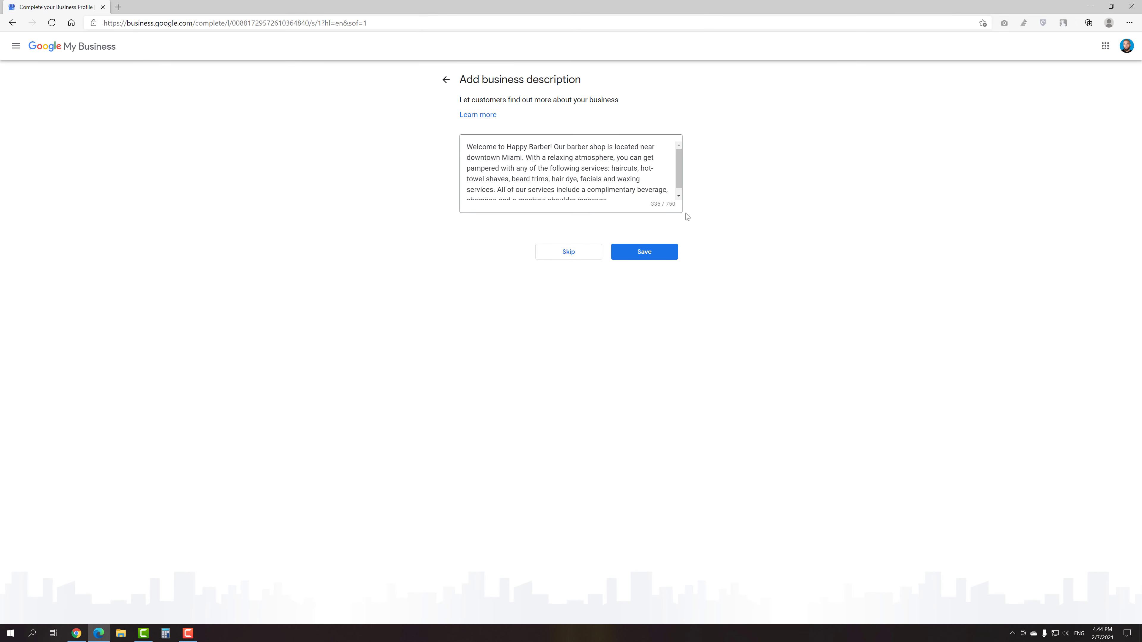
pyautogui.click(668, 250)
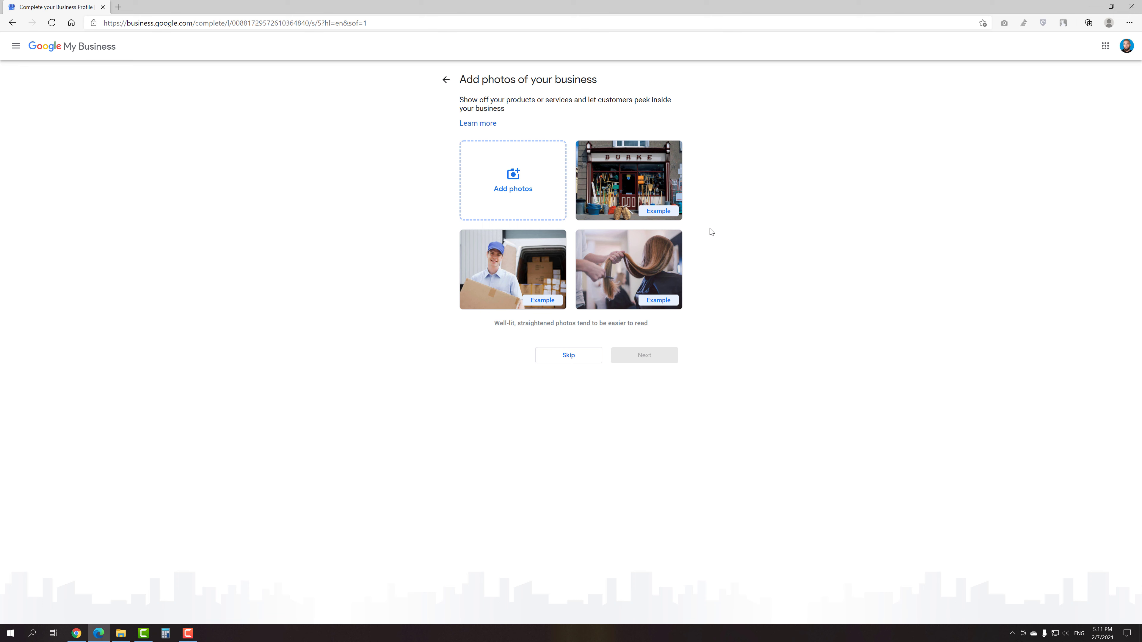
# - Upload the photos 1.jpg to 7.jpg from the Barber folder on the Desktop as business photos and continue
pyautogui.click(540, 200)
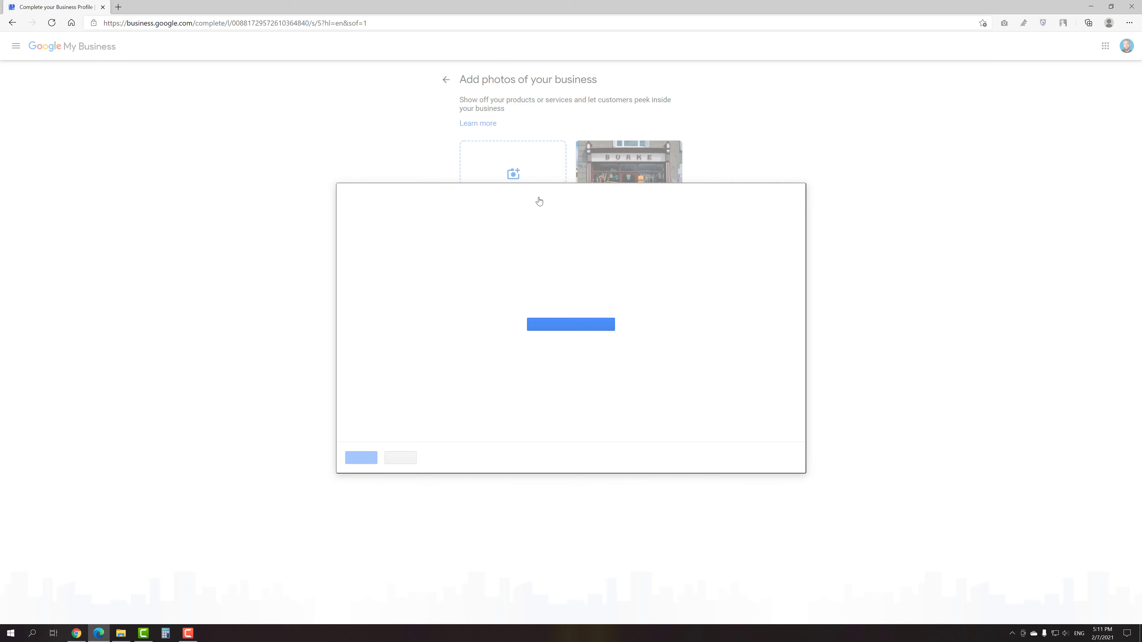
pyautogui.click(580, 341)
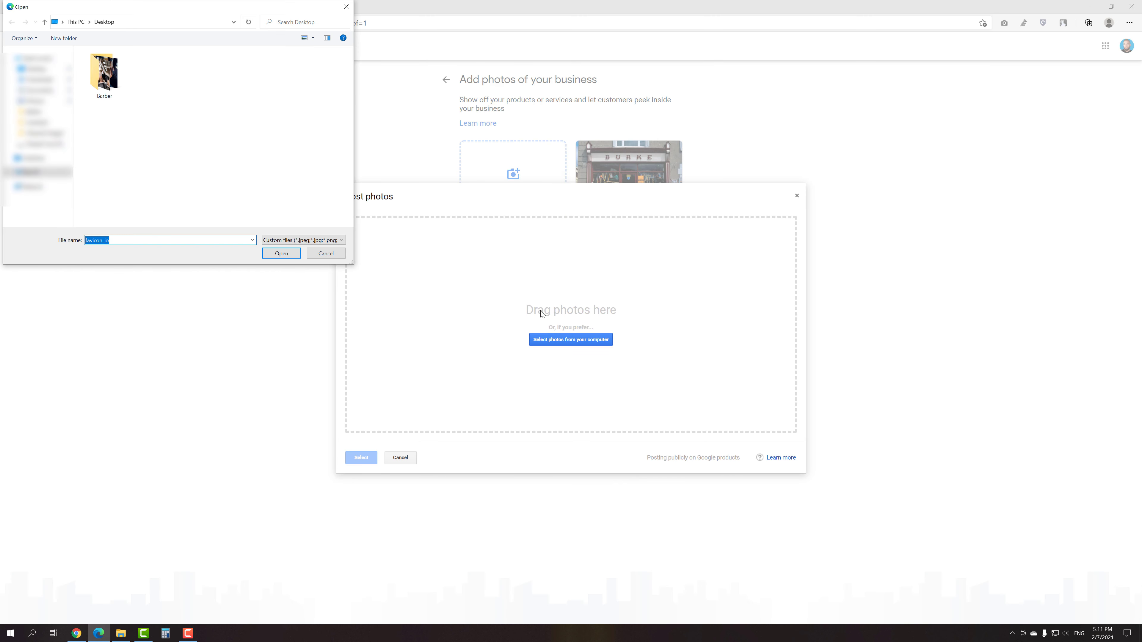
pyautogui.hotkey('ctrl', 'a')
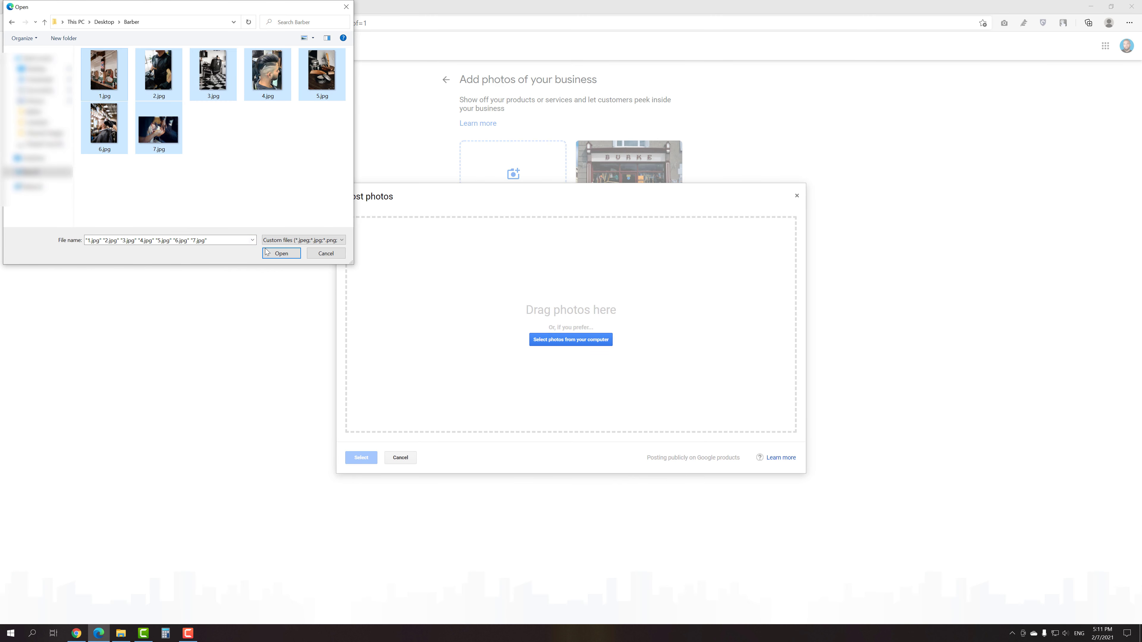
pyautogui.click(274, 253)
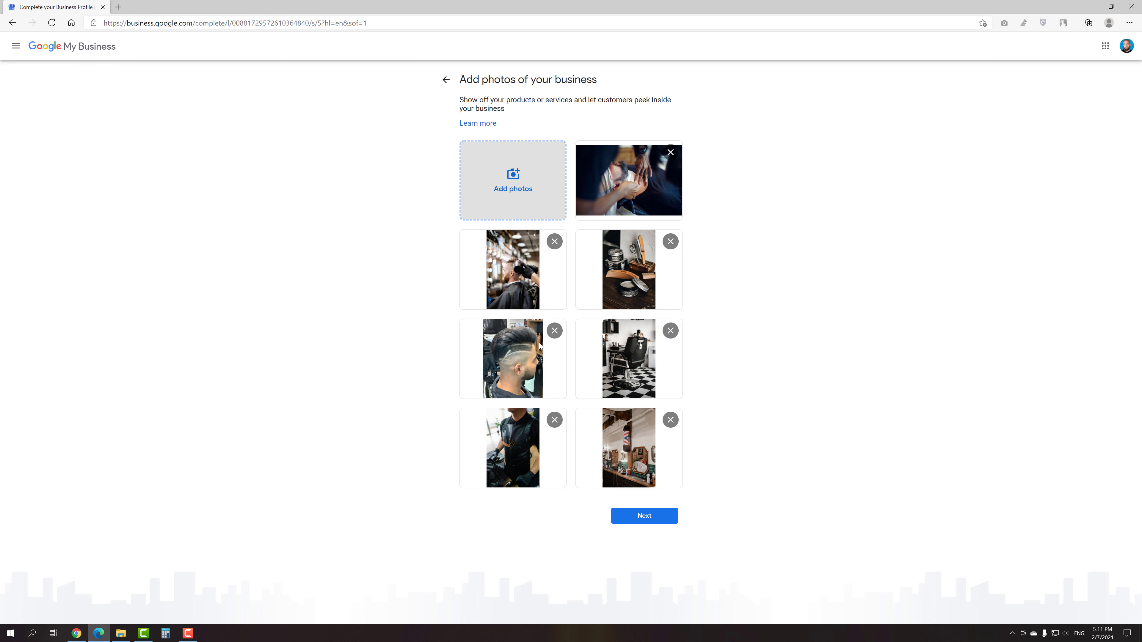
pyautogui.click(653, 515)
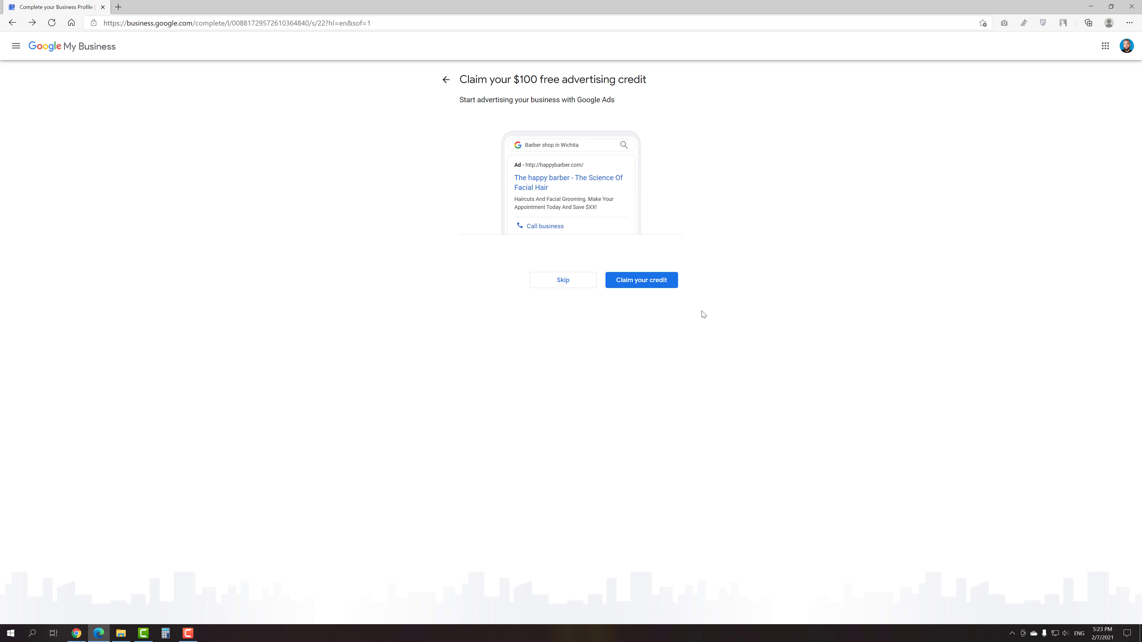
# - Skip the $100 free advertising credit and continue past the almost-ready notice to finish the profile setup
pyautogui.click(566, 283)
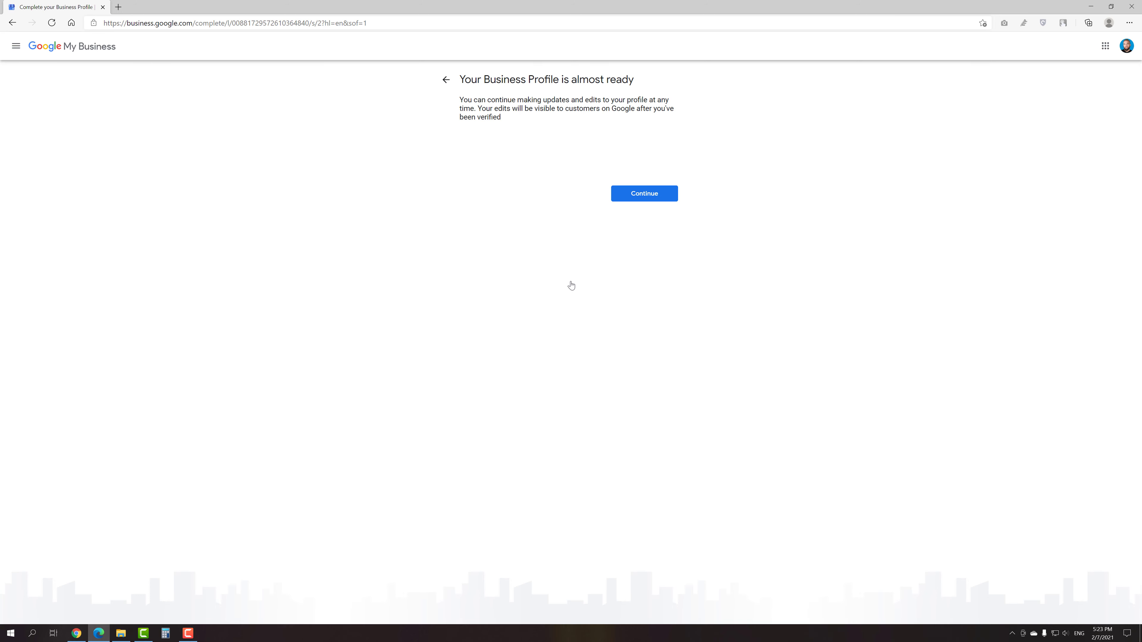
pyautogui.click(645, 202)
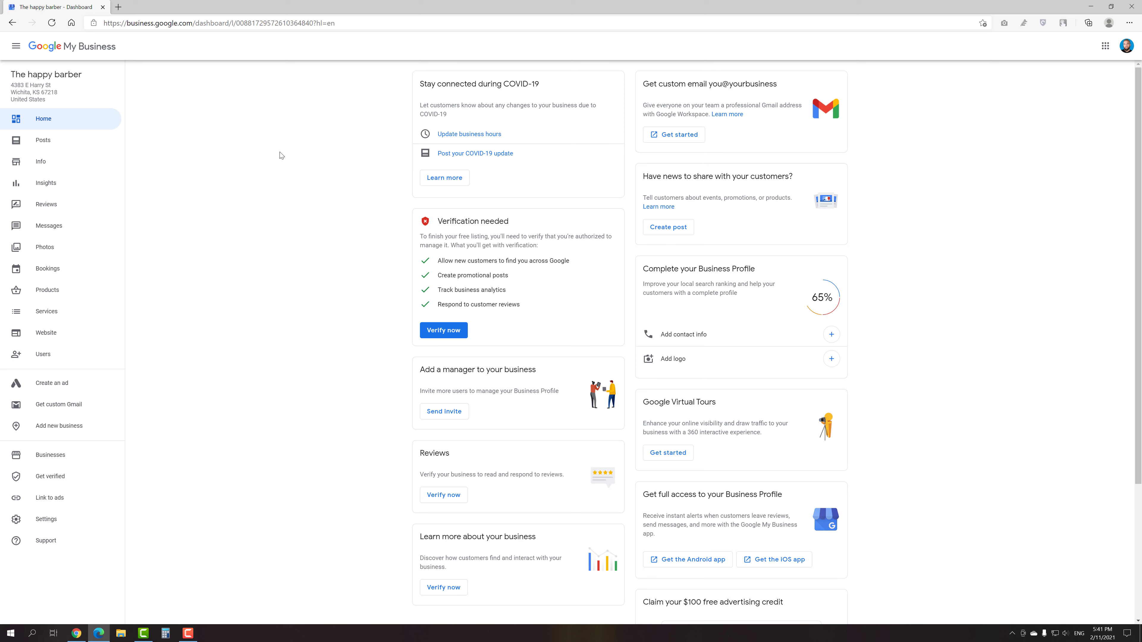
# - Open the business info and apply "The happy barber" as the business name
pyautogui.click(117, 160)
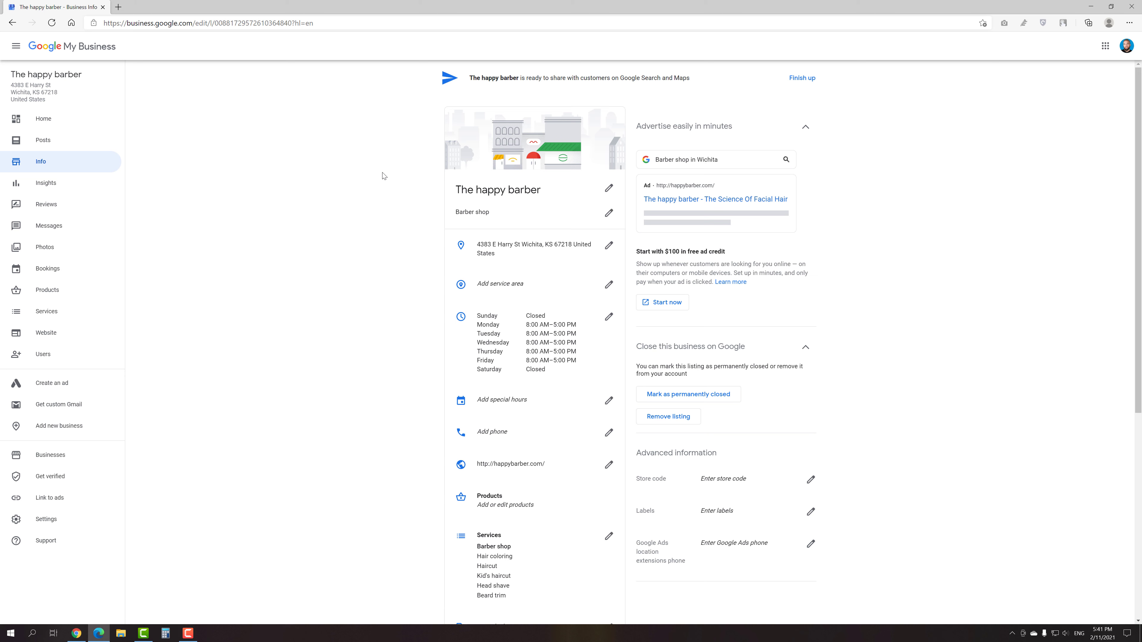
pyautogui.click(609, 192)
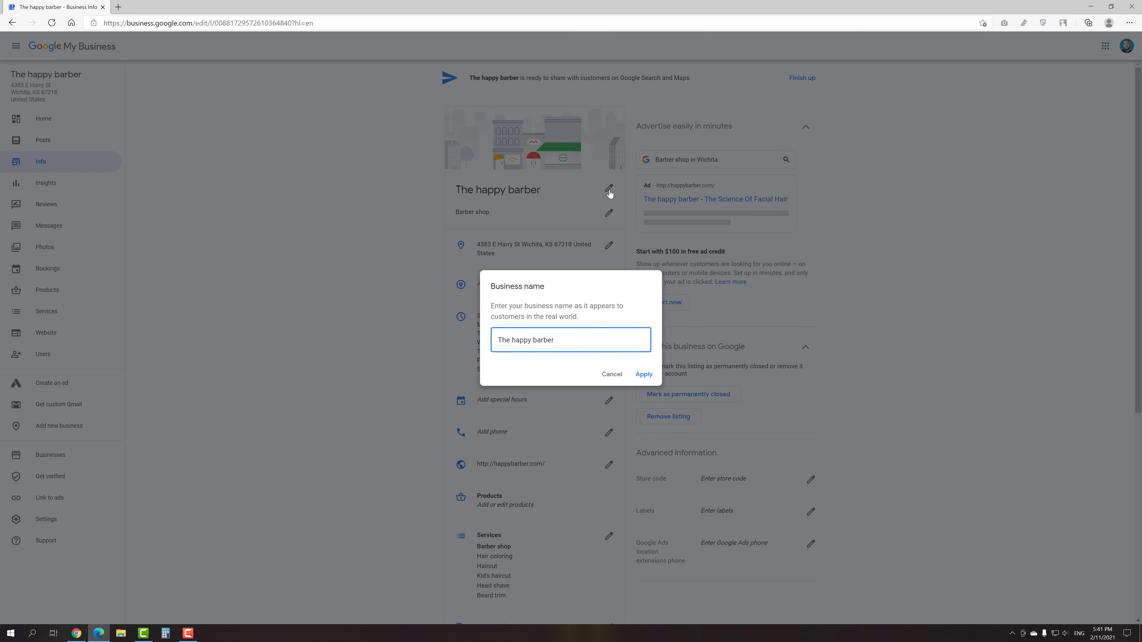
pyautogui.click(642, 374)
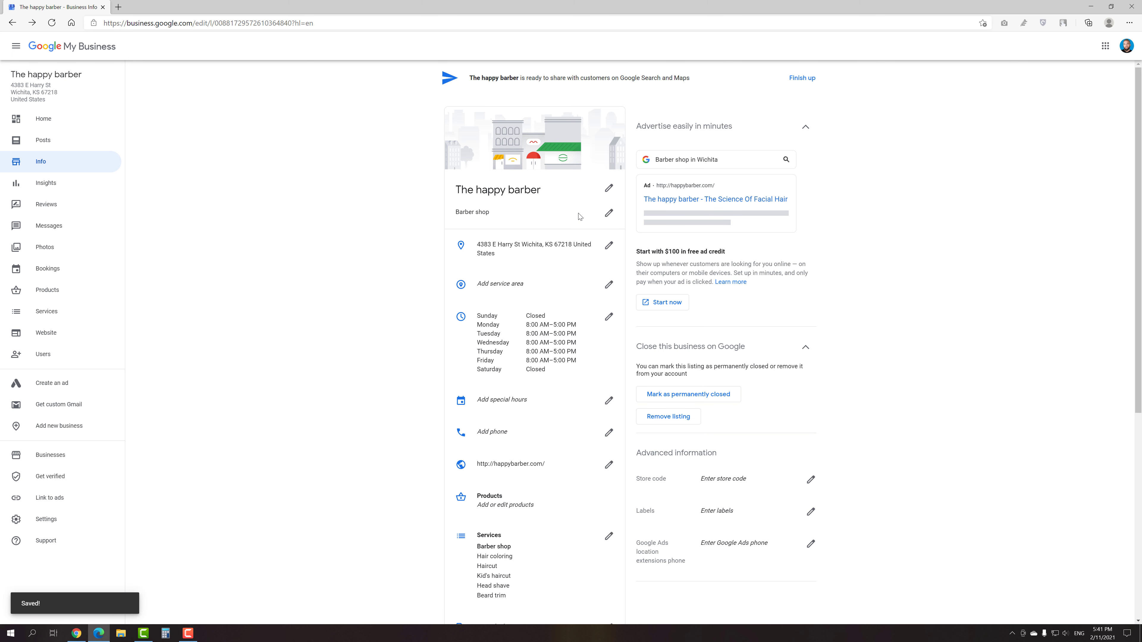
# - Add Hair salon as an additional category alongside the primary Barber shop category
pyautogui.click(607, 214)
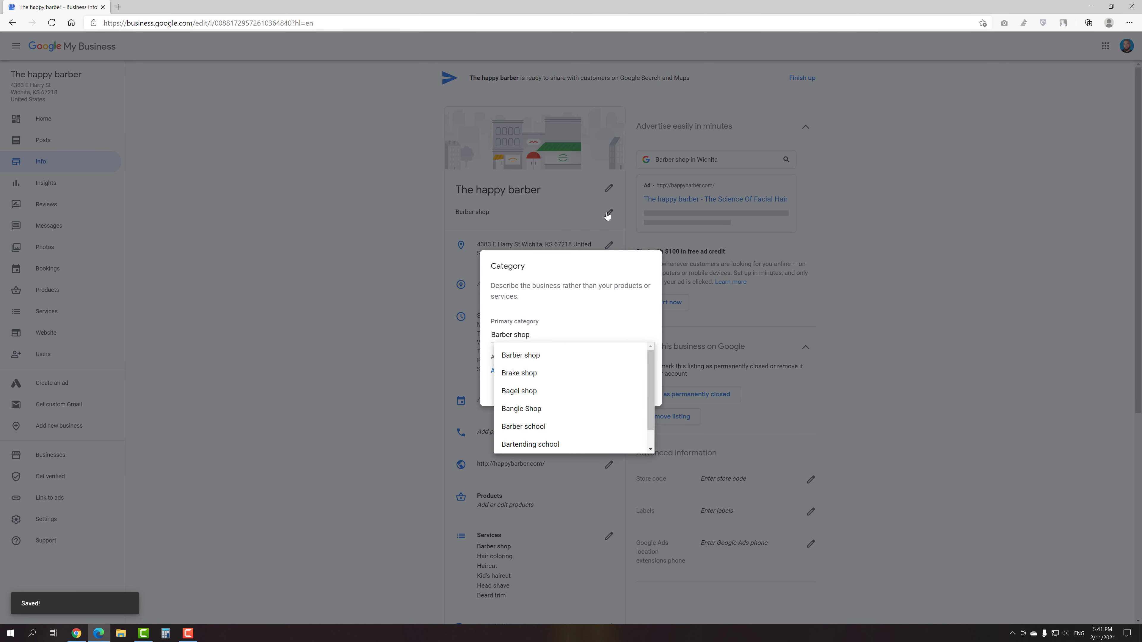
pyautogui.click(580, 289)
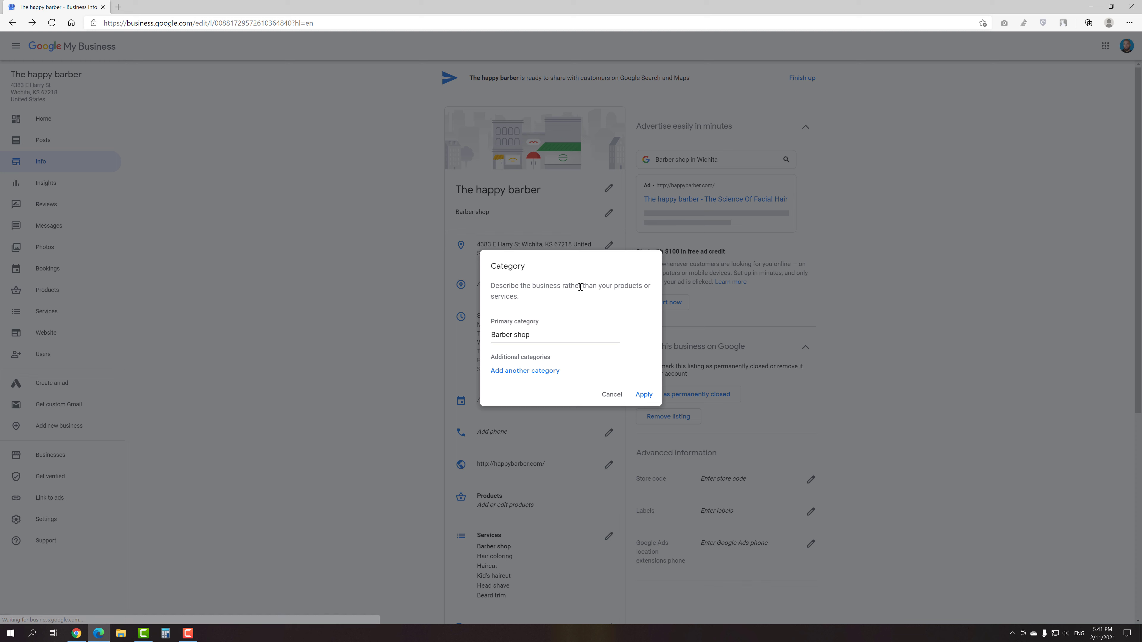
pyautogui.click(543, 370)
pyautogui.write('Hair s')
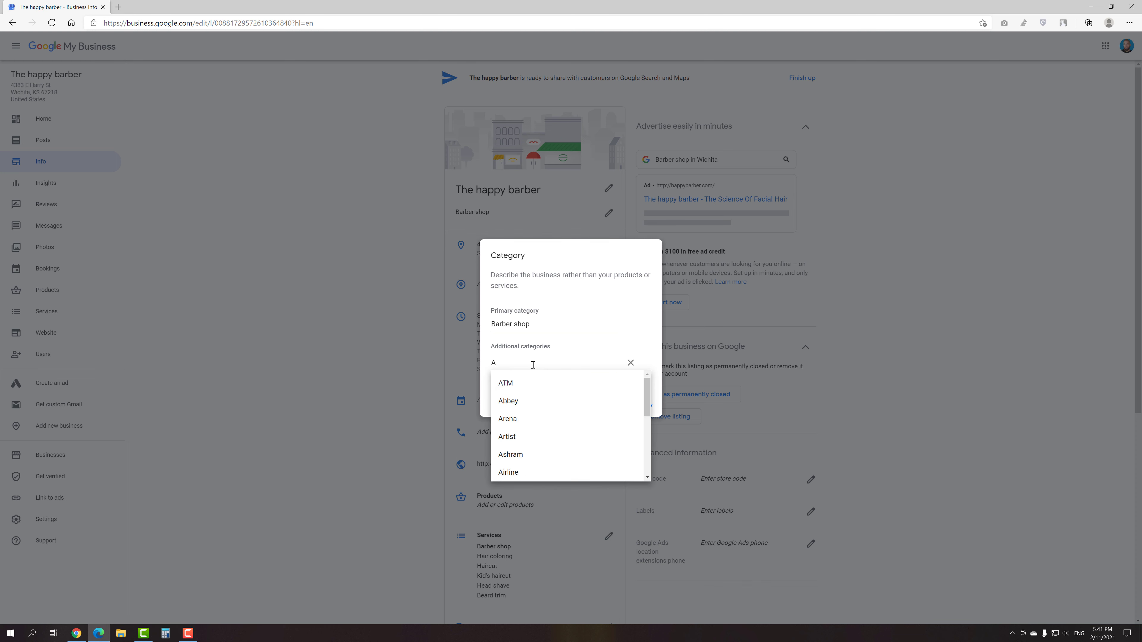
pyautogui.write('alon')
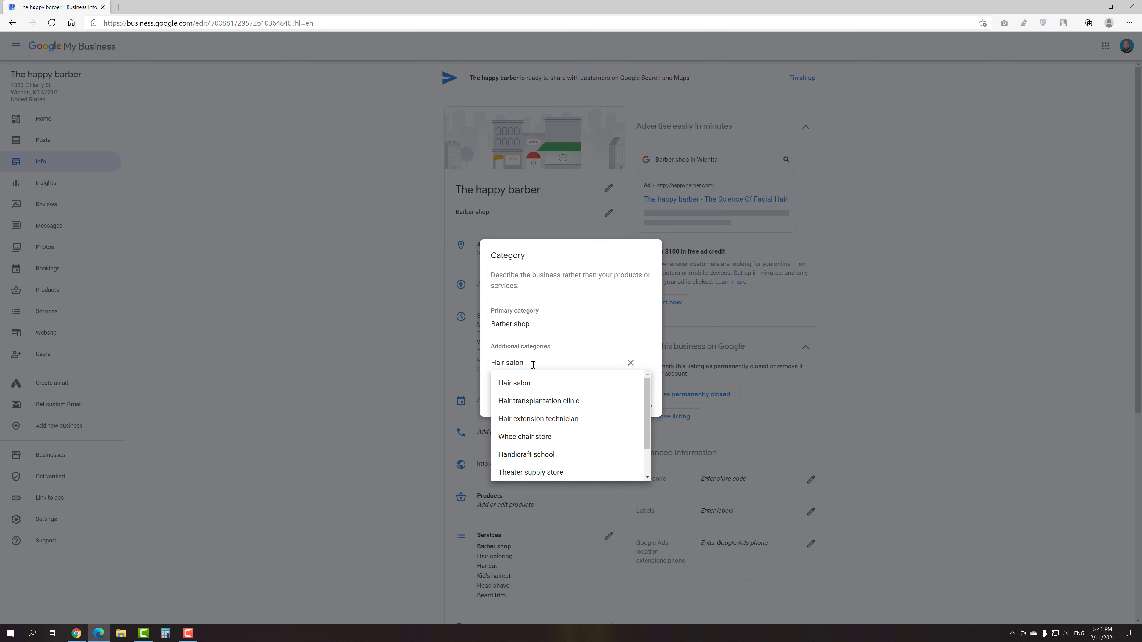
pyautogui.click(523, 384)
# - Add Hairdresser as another additional category and apply the category changes
pyautogui.click(523, 381)
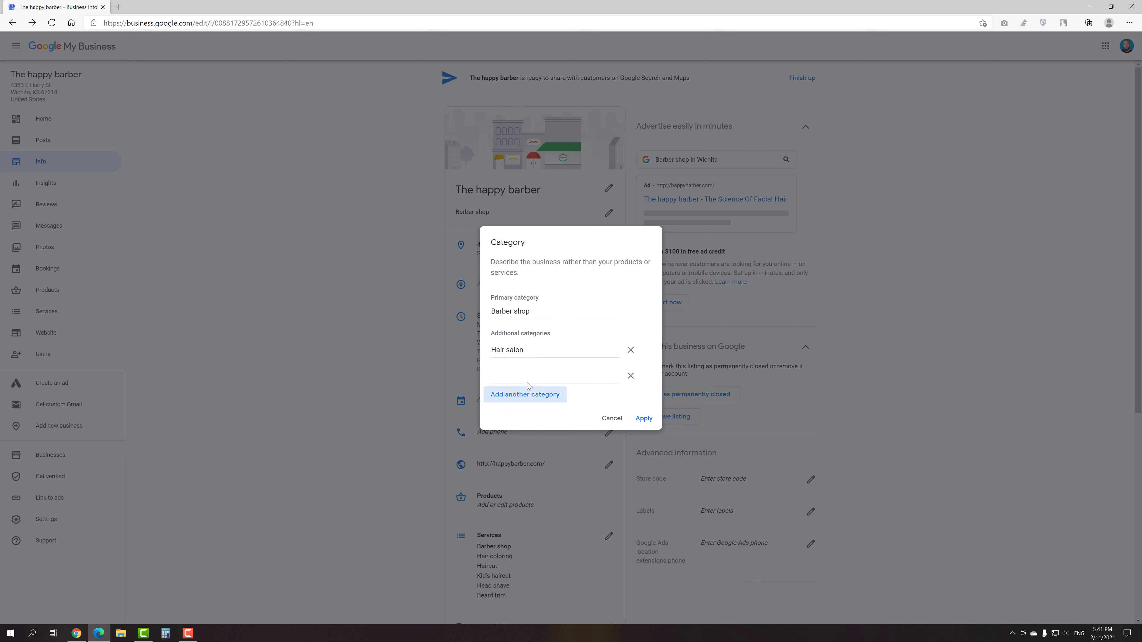
pyautogui.write('Hairdresse')
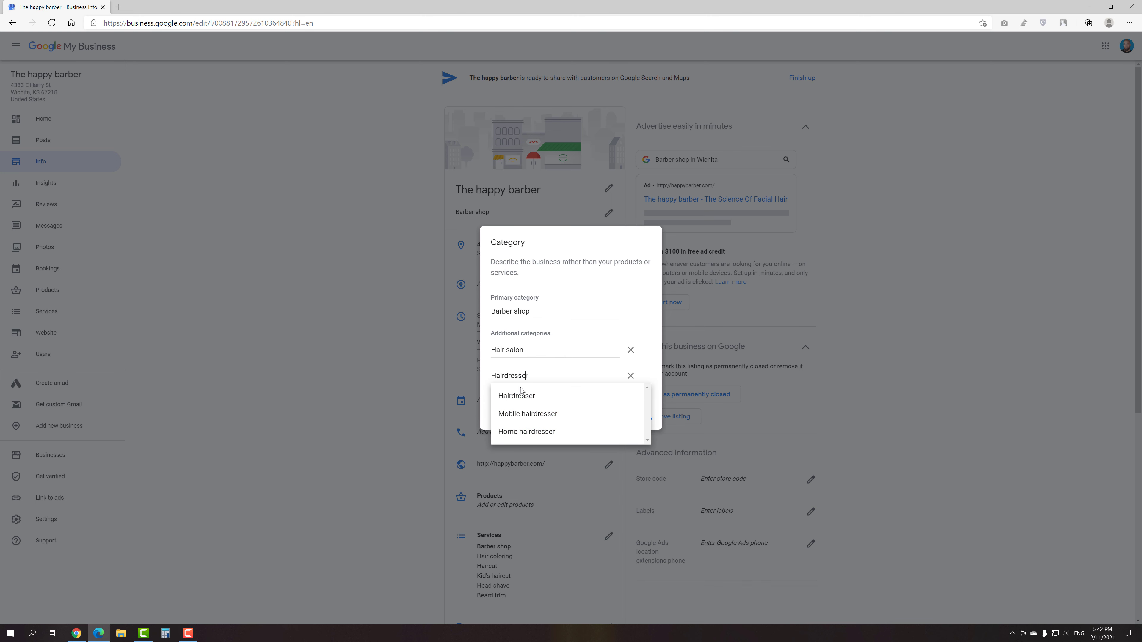
pyautogui.click(521, 395)
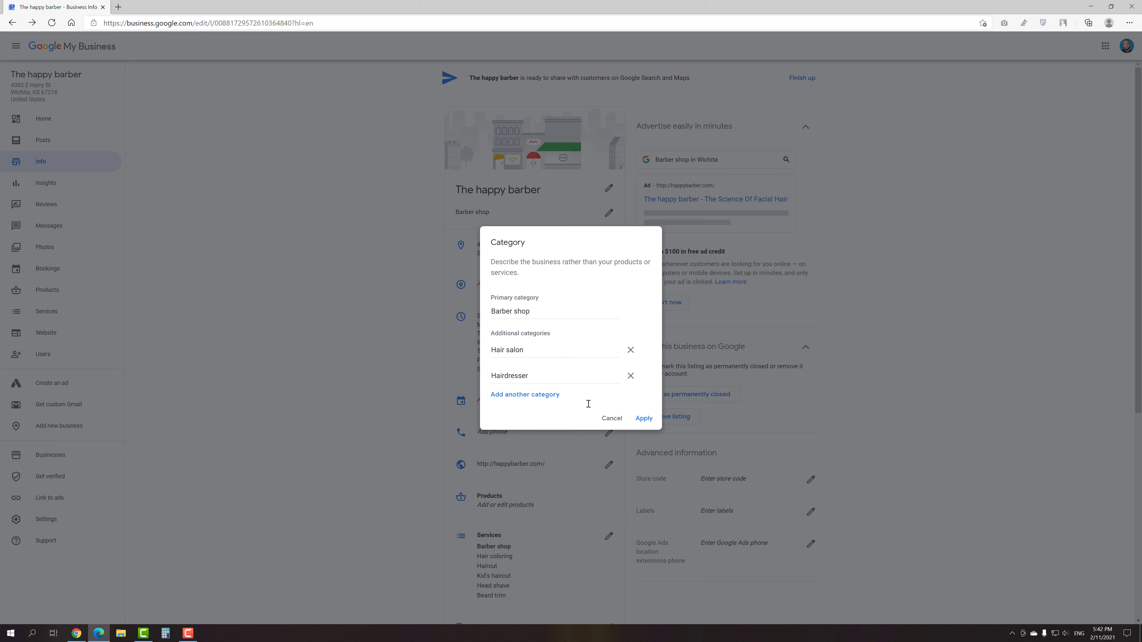
pyautogui.click(643, 417)
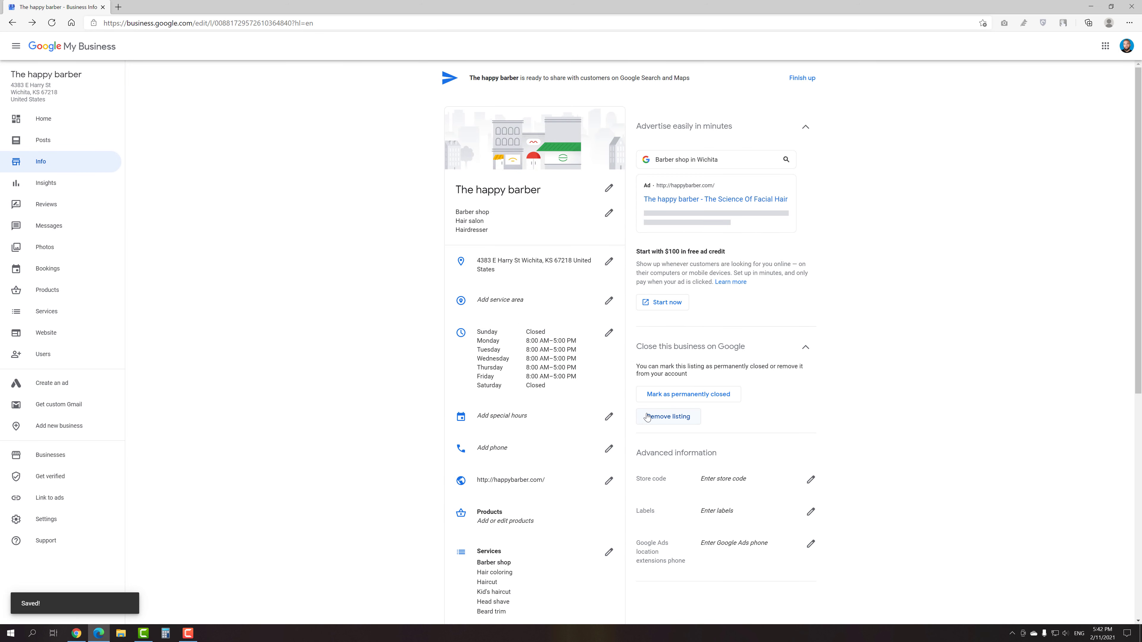
# - Add Wichita, KS, USA as the business's service area and apply it
pyautogui.click(607, 303)
pyautogui.write('chita')
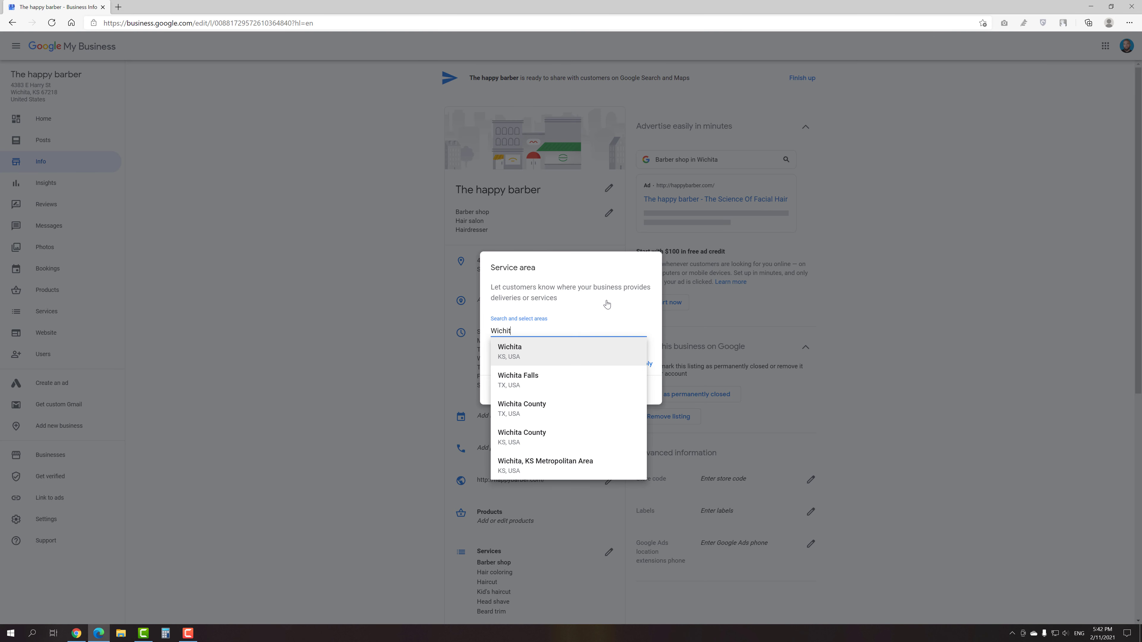
pyautogui.click(561, 348)
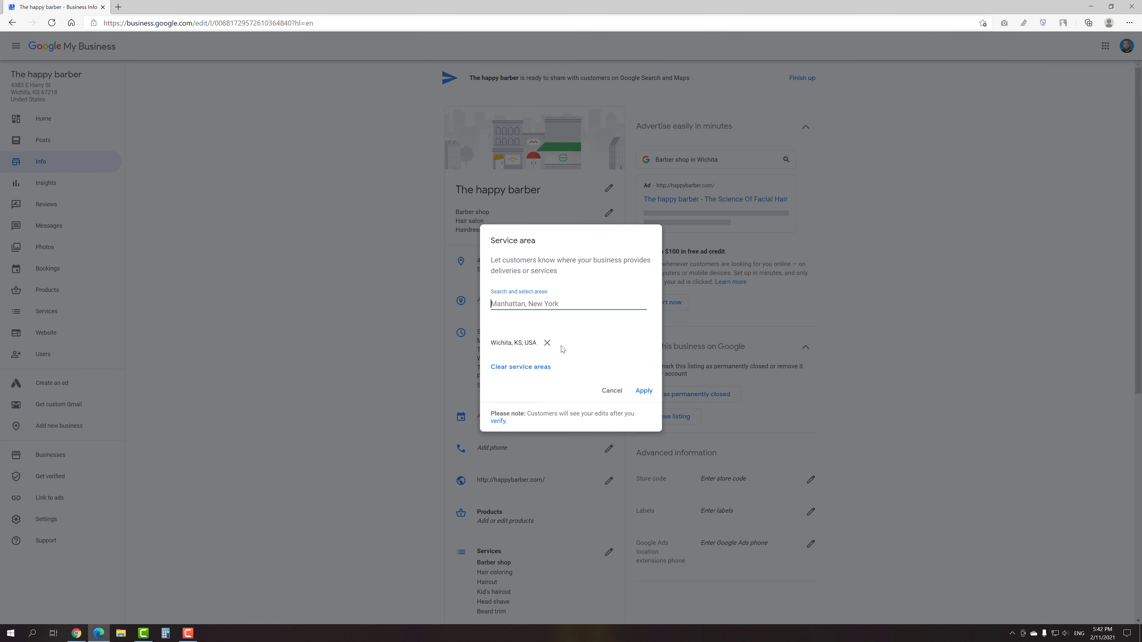
pyautogui.click(643, 391)
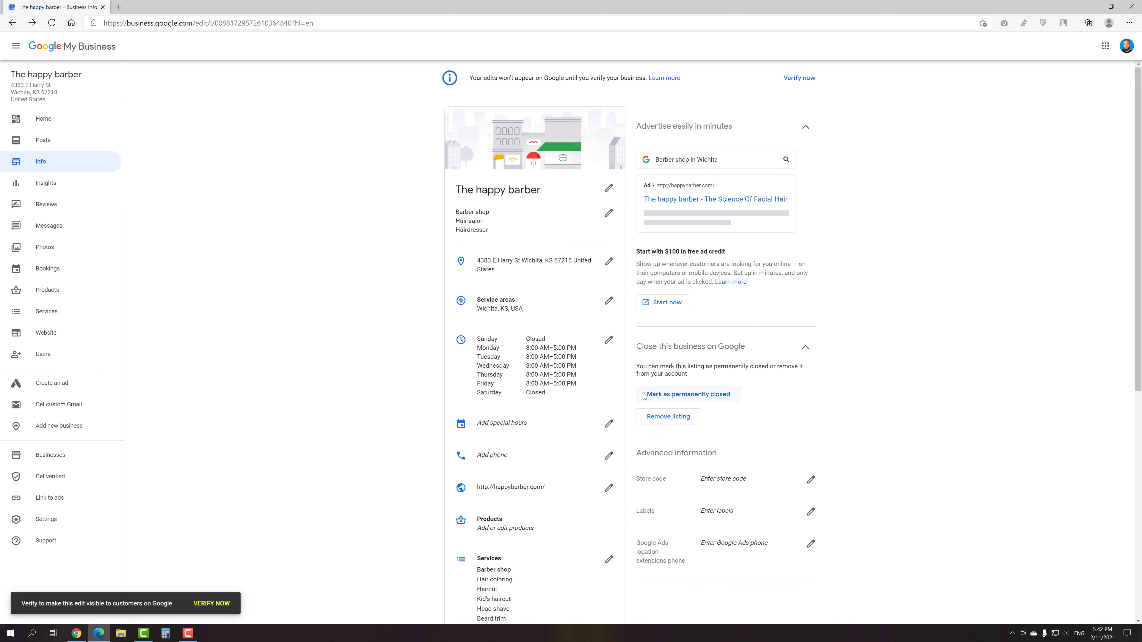
# - Review the special hours entry for Easter on 4/4/21 and close it by applying
pyautogui.click(608, 424)
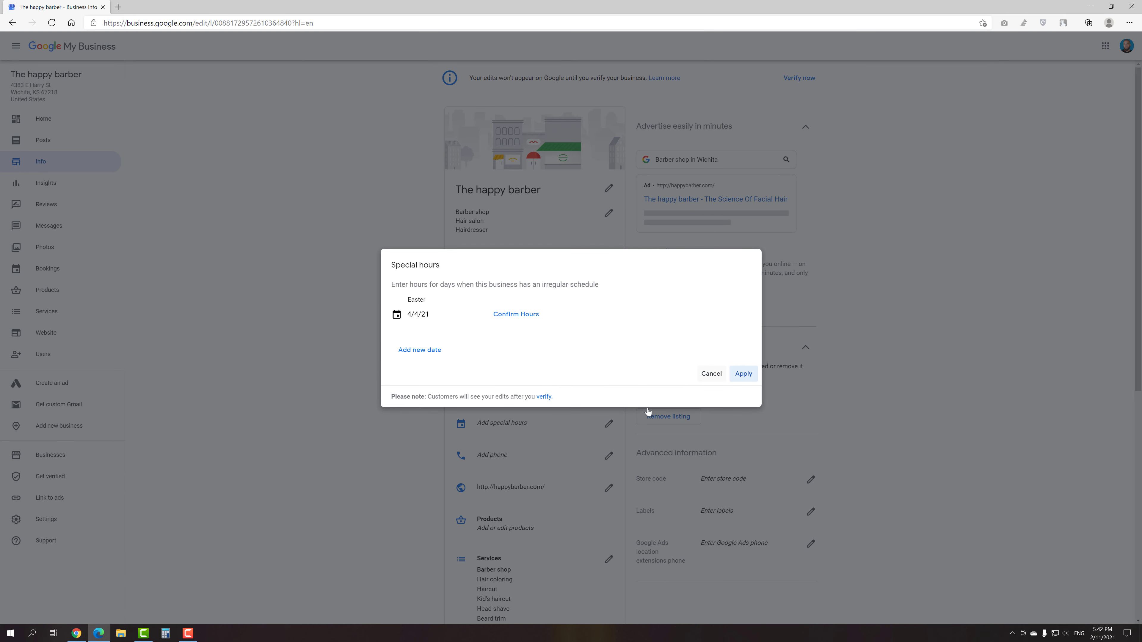
pyautogui.click(738, 376)
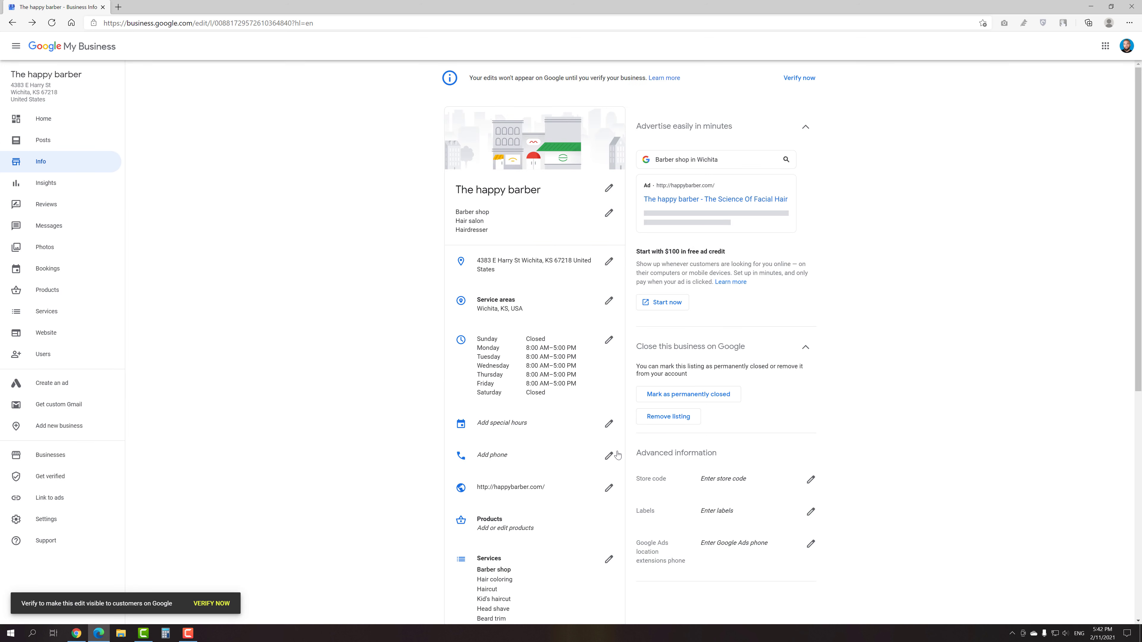
# - Enter the business's primary phone number from the autofill suggestions and apply it
pyautogui.click(617, 455)
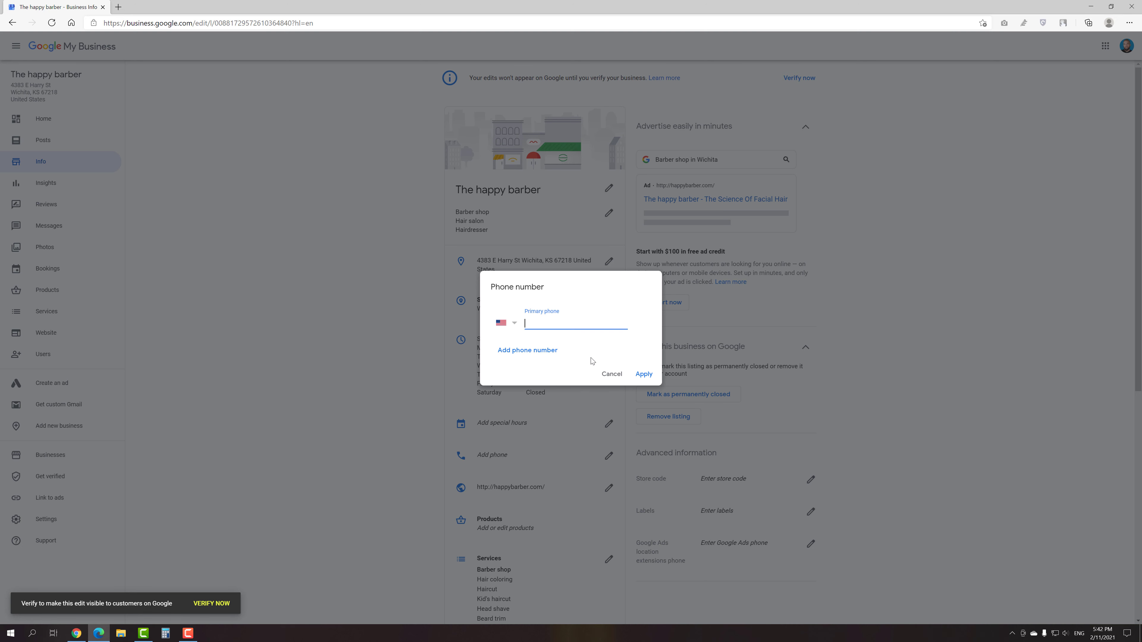
pyautogui.write('1')
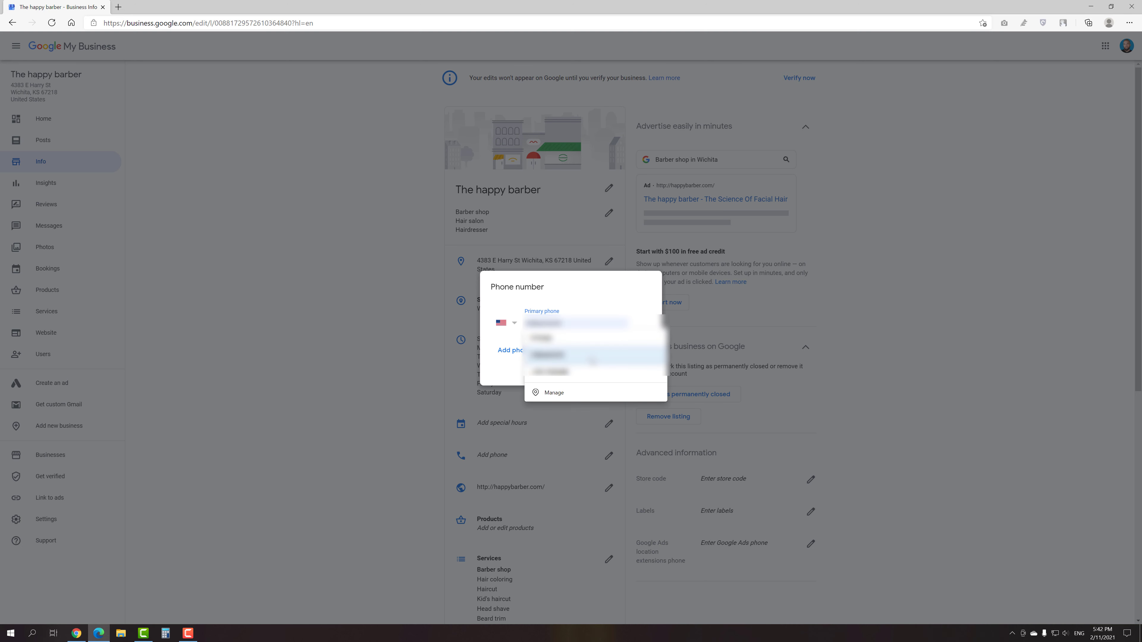
pyautogui.click(592, 360)
pyautogui.click(645, 374)
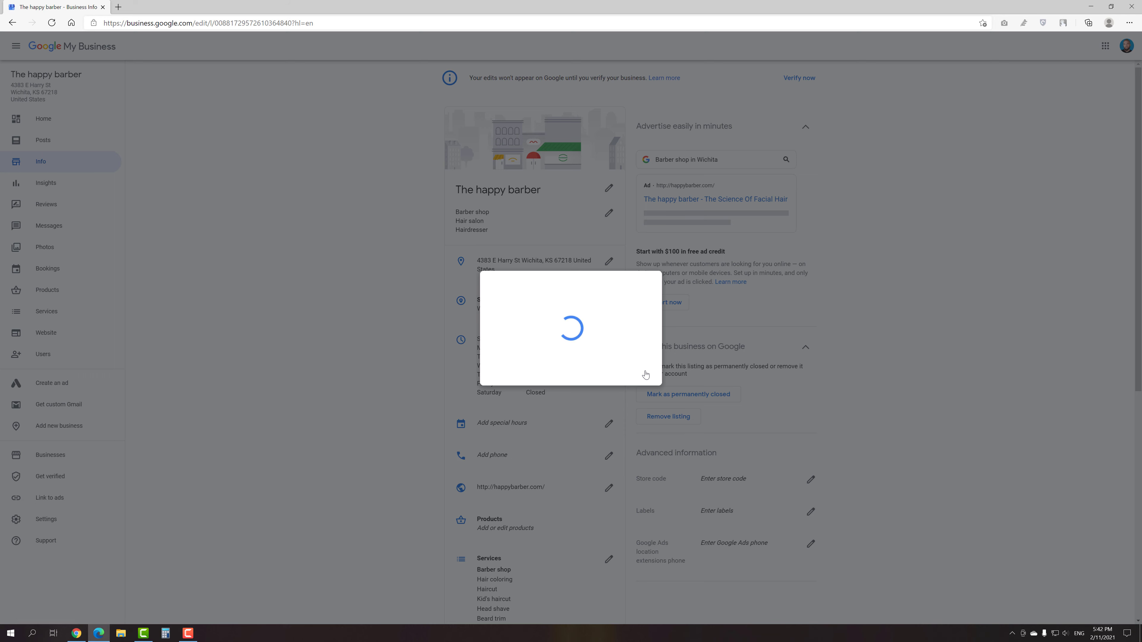
# - Add the attributes Identifies as women-led, Restroom and Appointment required to the business profile and apply them
pyautogui.scroll(-5, 646, 372)
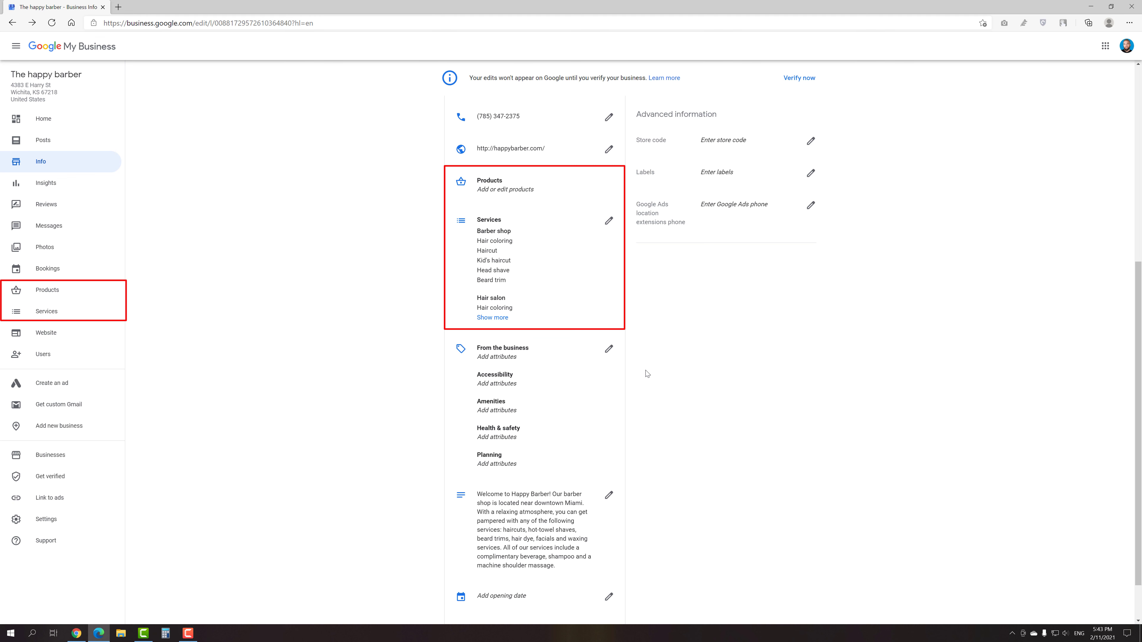
pyautogui.click(608, 349)
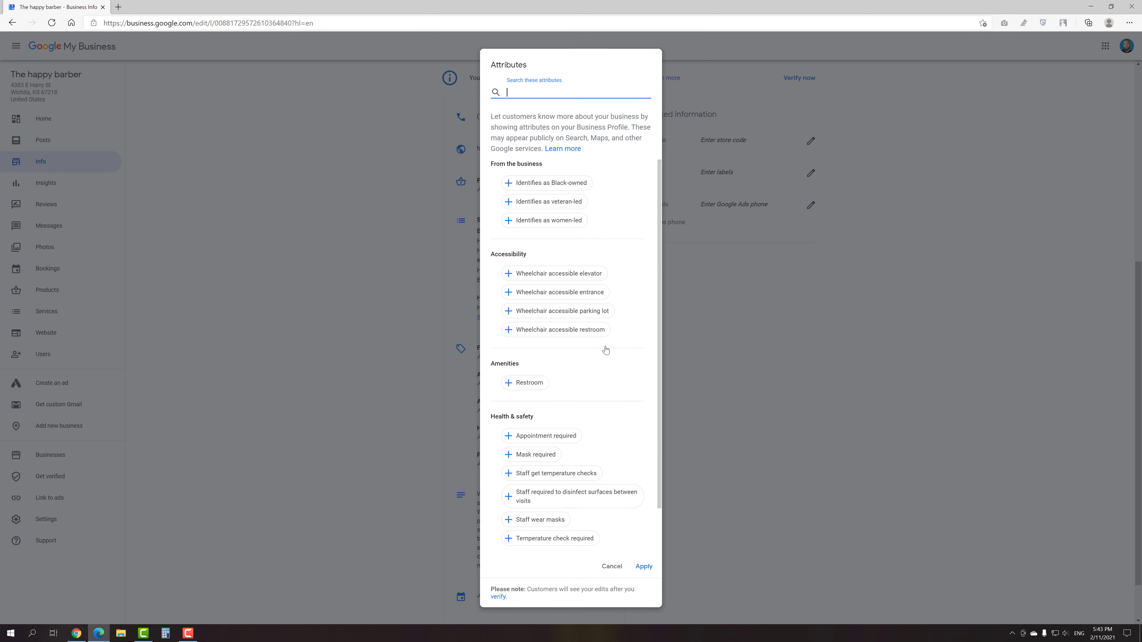
pyautogui.click(533, 223)
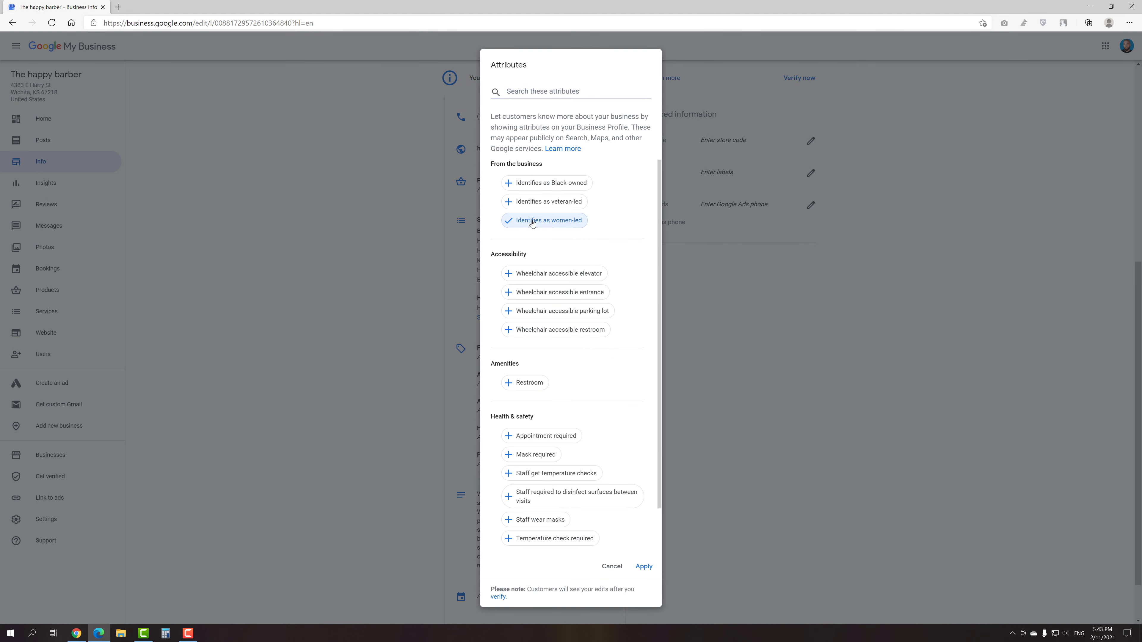
pyautogui.scroll(-1, 538, 296)
pyautogui.click(538, 333)
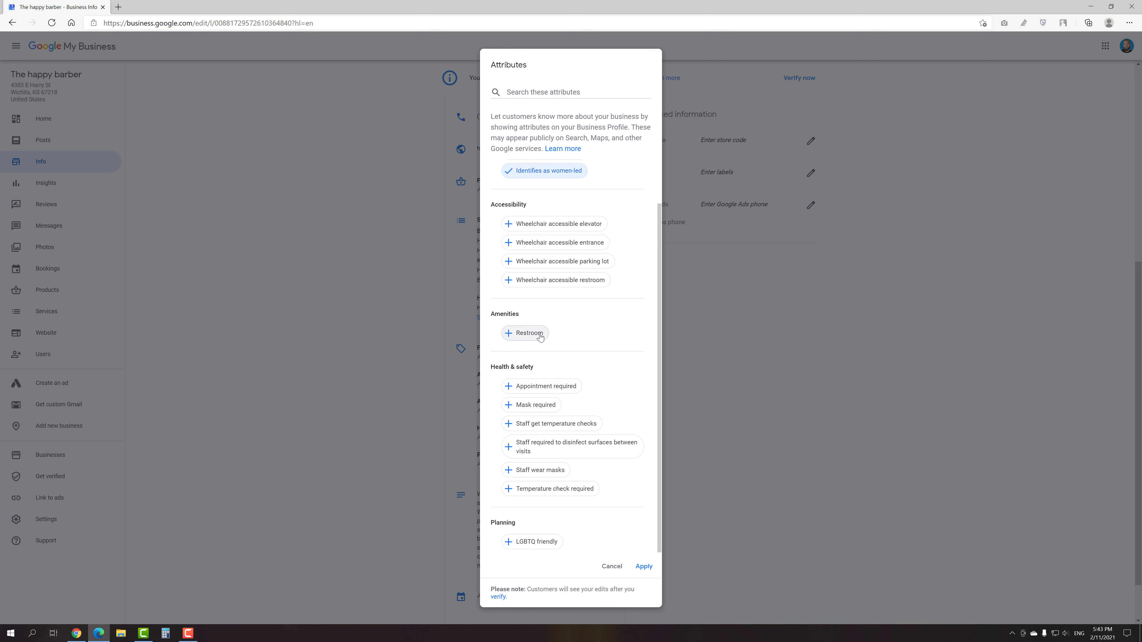
pyautogui.click(566, 386)
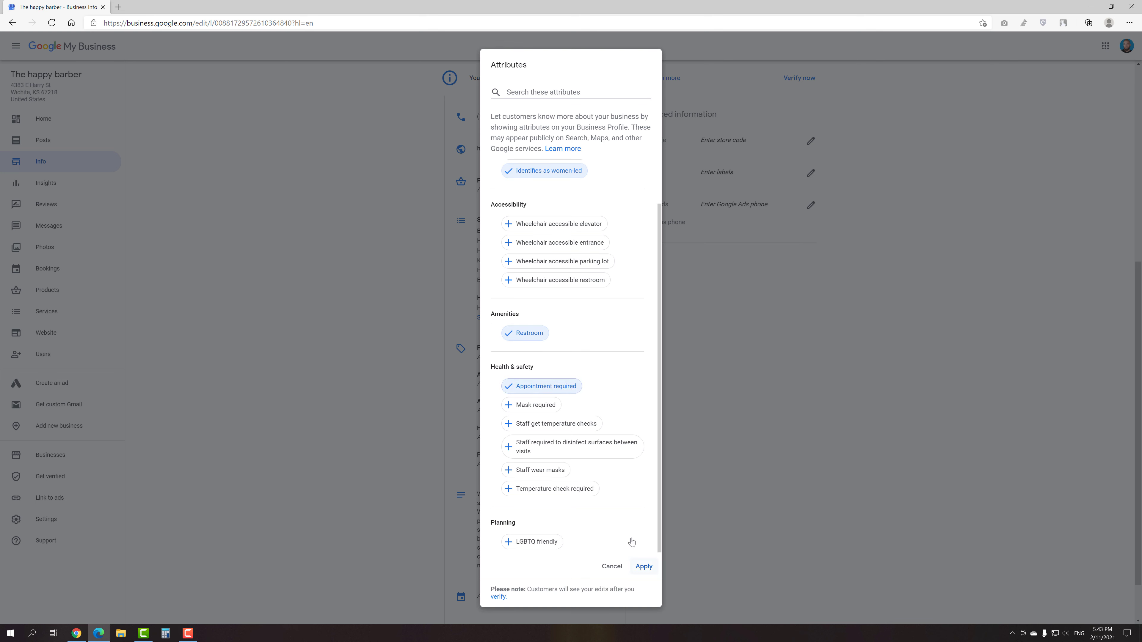
pyautogui.click(643, 567)
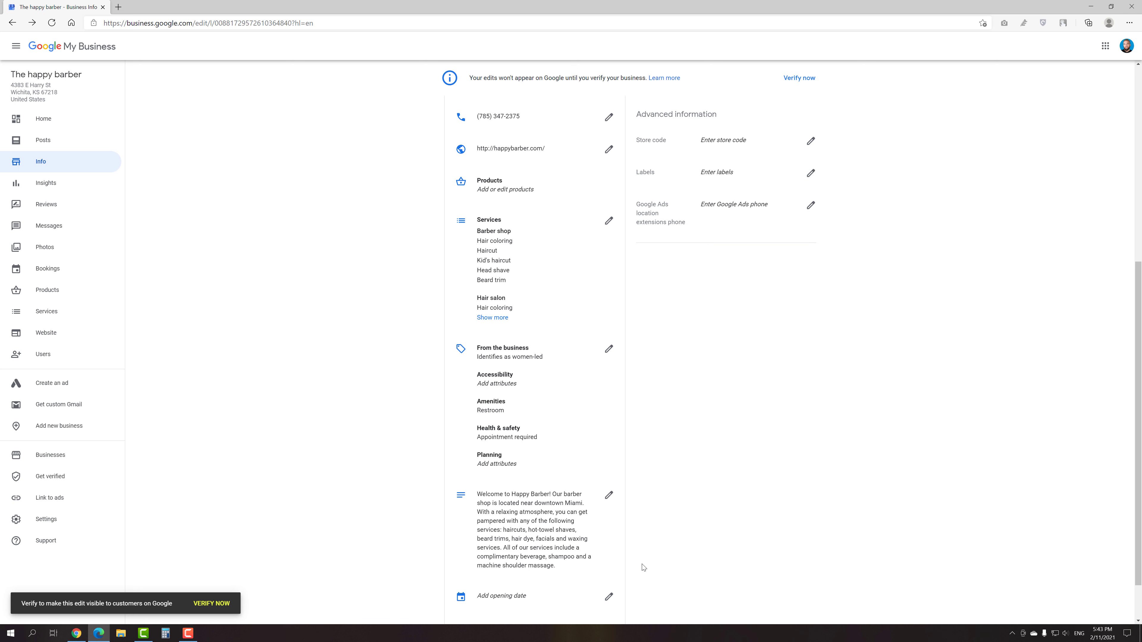
# - Set the business's opening date to March 13, 2005 and apply it
pyautogui.click(608, 597)
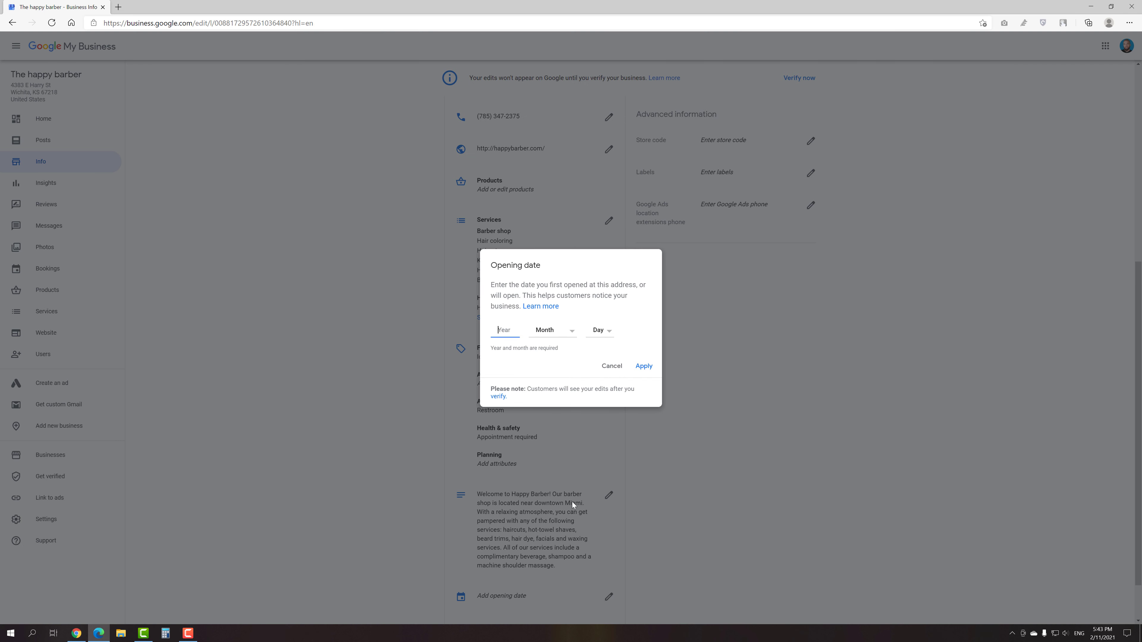
pyautogui.write('2005')
pyautogui.click(545, 332)
pyautogui.click(553, 377)
pyautogui.click(599, 332)
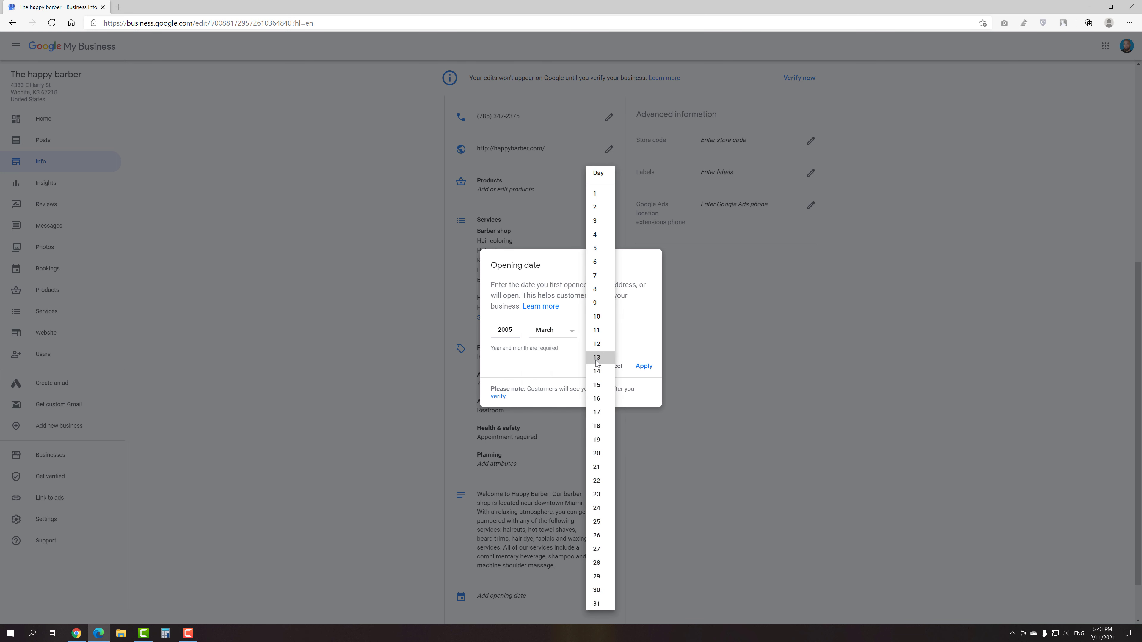
pyautogui.click(596, 358)
pyautogui.click(645, 367)
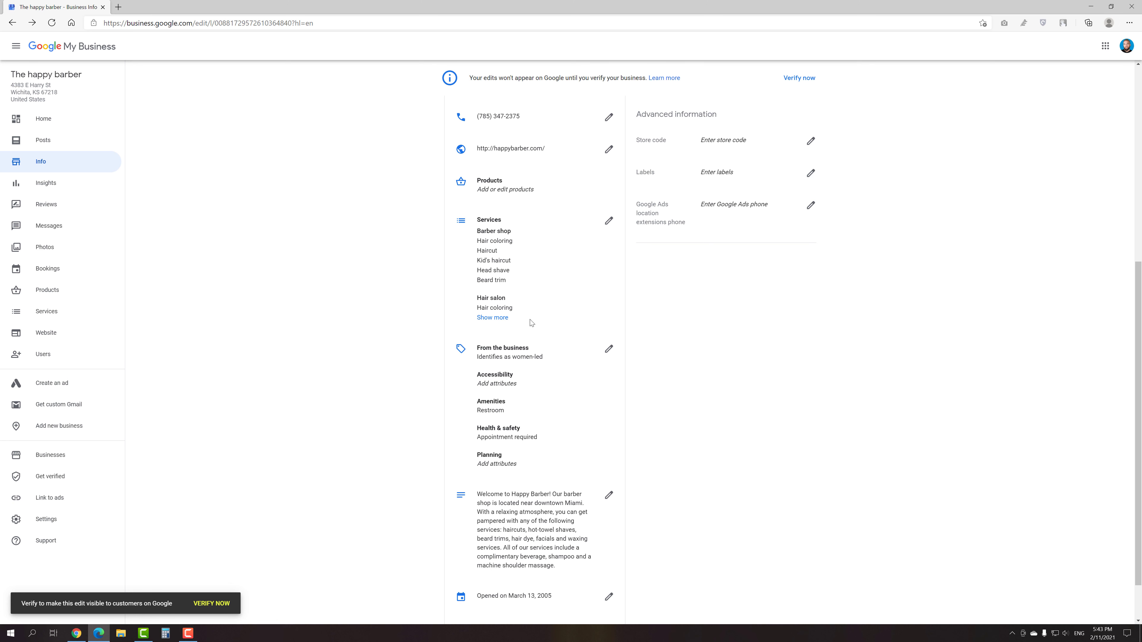
# - Start a new offer post and add the photo of a barber blow-drying a customer's hair
pyautogui.click(87, 144)
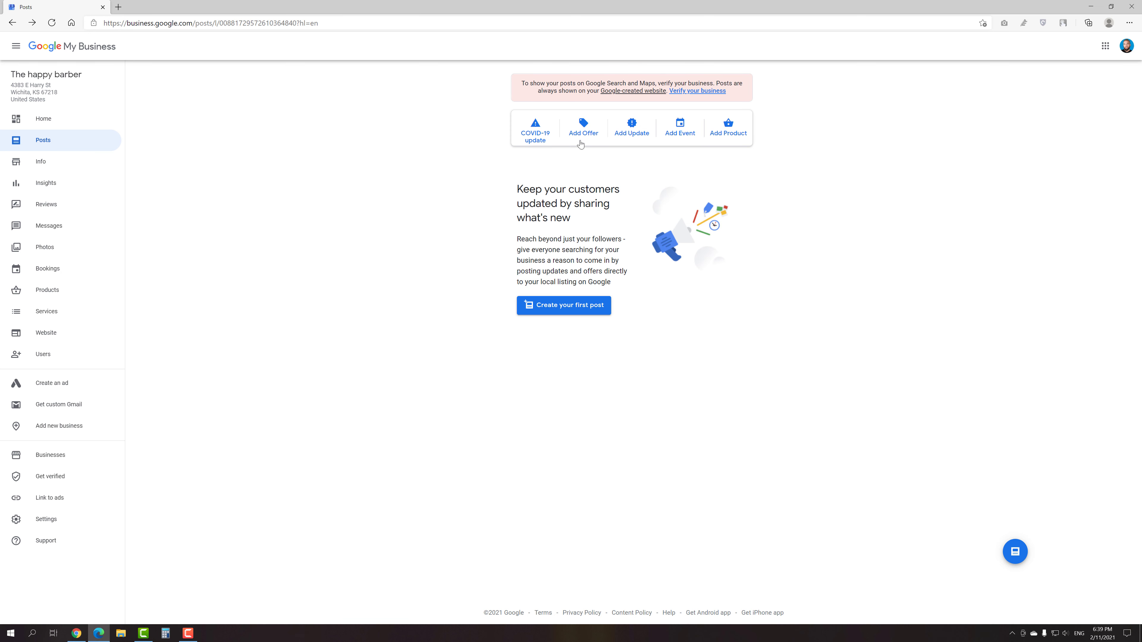
pyautogui.click(578, 140)
pyautogui.click(566, 255)
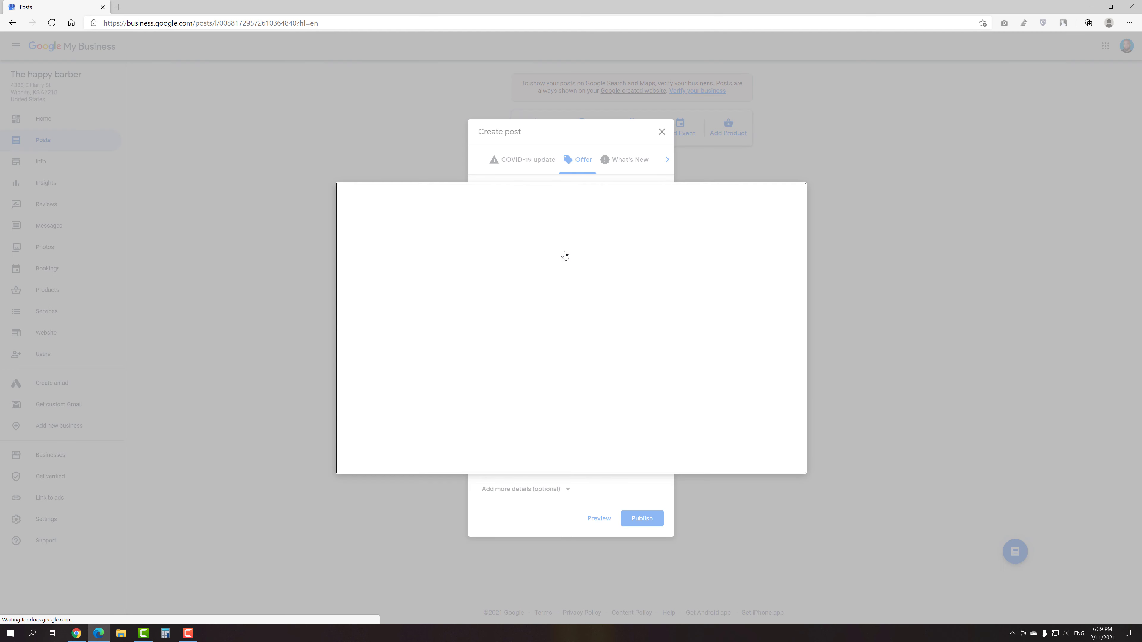
pyautogui.click(562, 353)
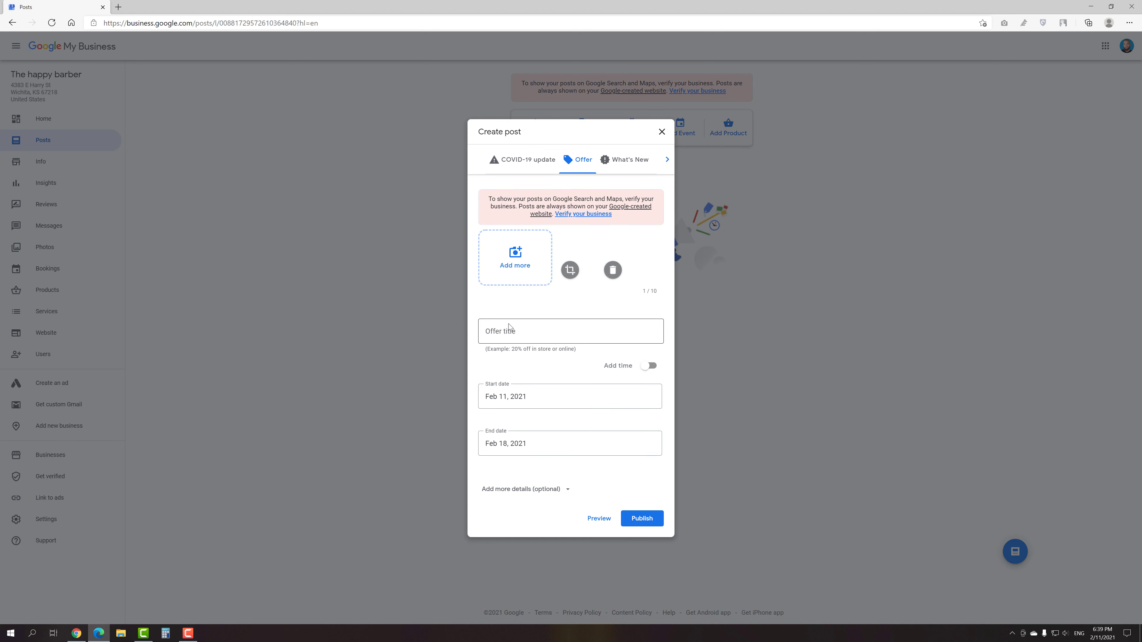
# - Title the offer "20% off haircuts!" and publish the post
pyautogui.click(509, 324)
pyautogui.write('20%  of')
pyautogui.press('BackSpace')
pyautogui.press('BackSpace')
pyautogui.write('off haircuts!')
pyautogui.click(502, 329)
pyautogui.press('BackSpace')
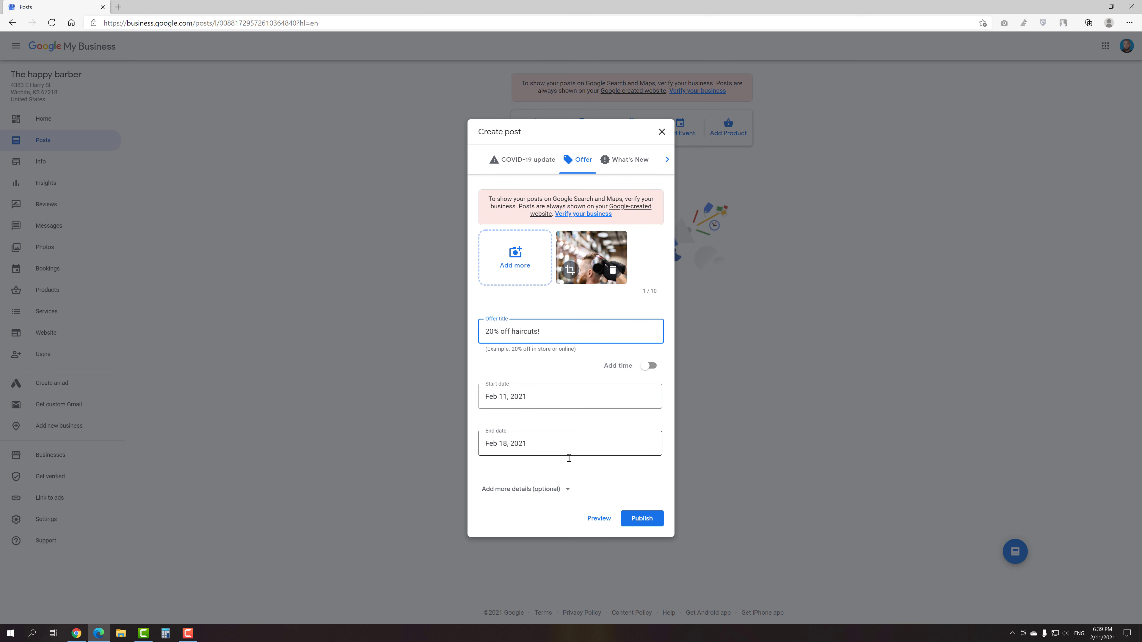
pyautogui.click(574, 470)
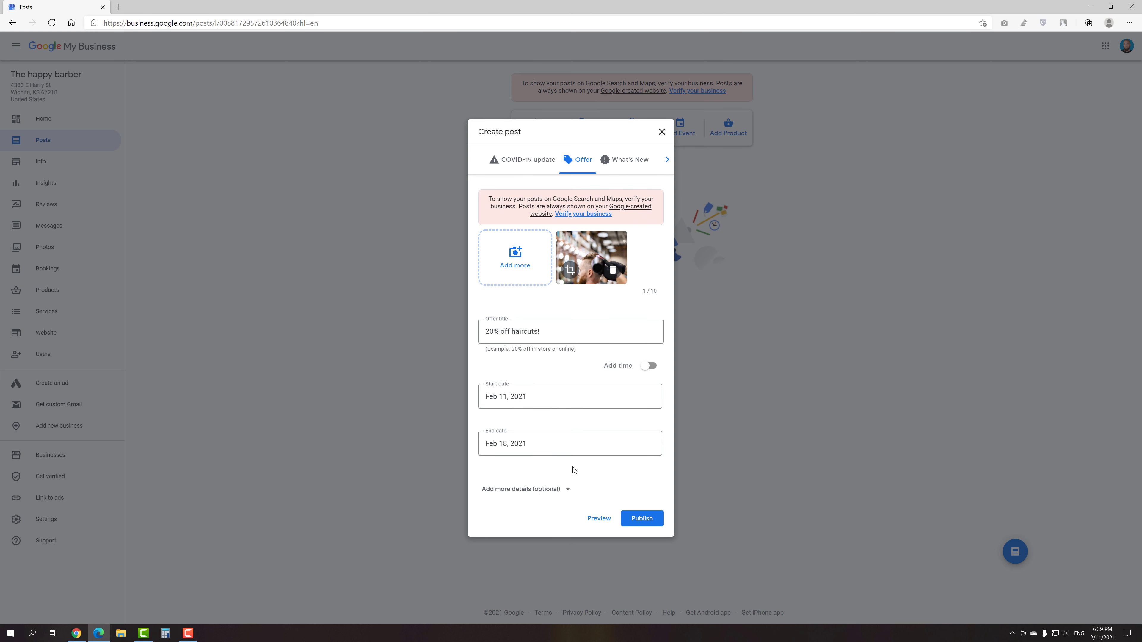
pyautogui.click(645, 519)
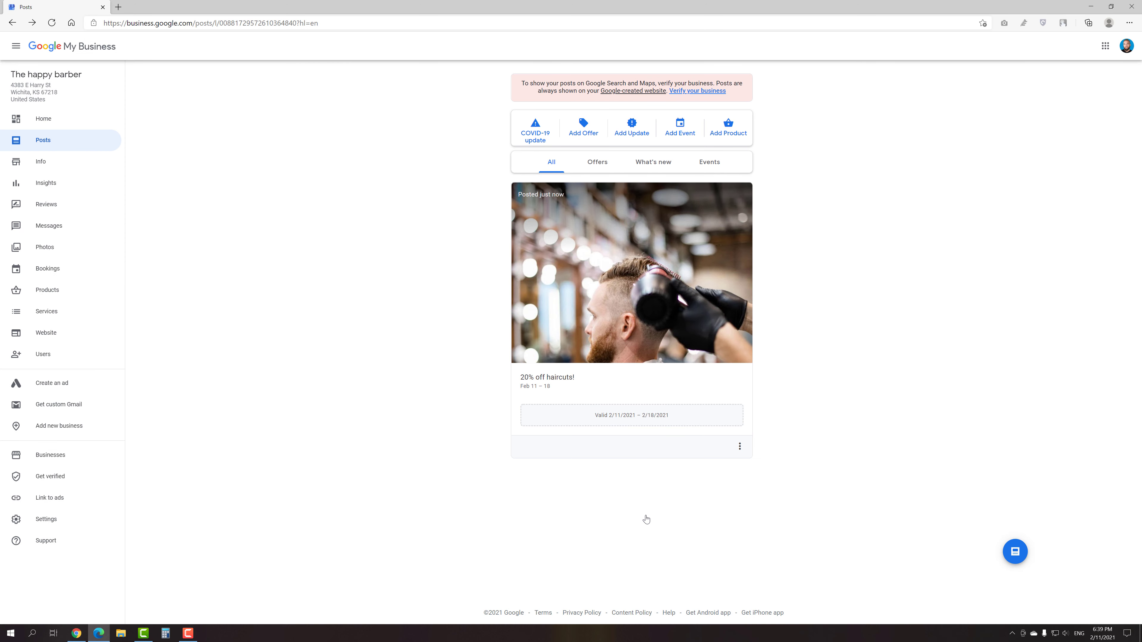
# - View the business's Insights page and its Reviews page
pyautogui.click(82, 186)
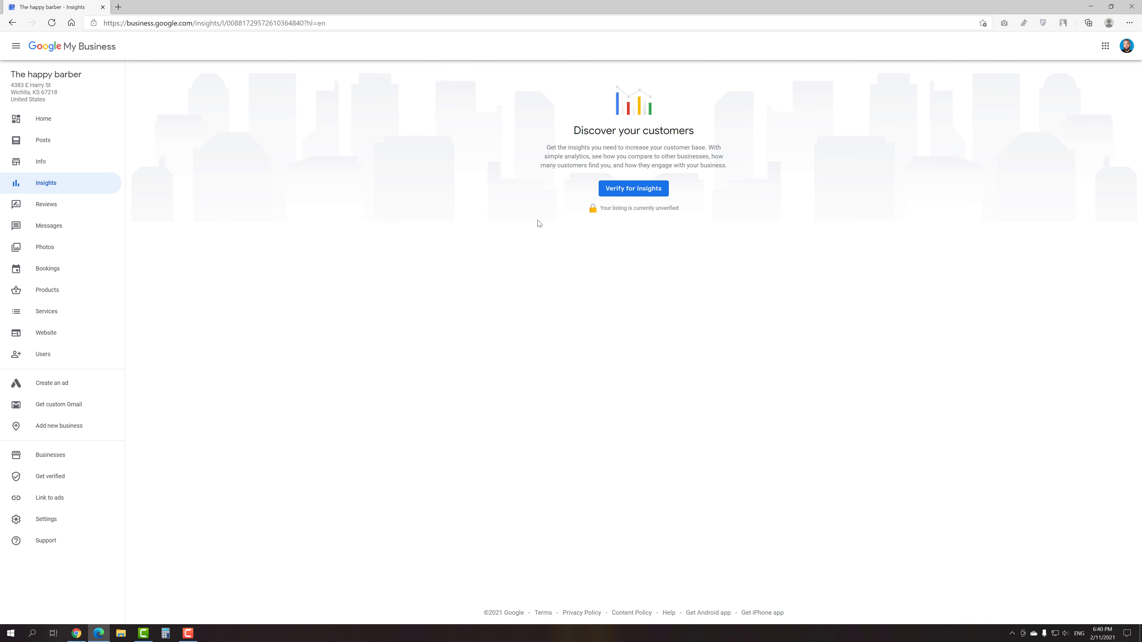
pyautogui.click(102, 207)
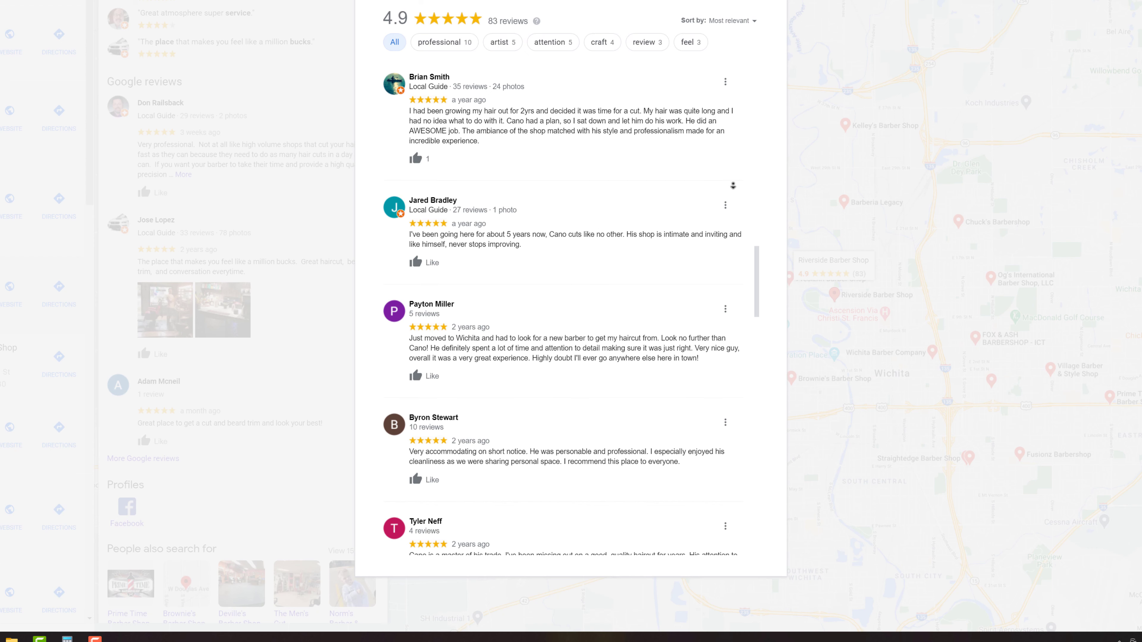
# - Read through the customer reviews on another Wichita barber shop's Google listing
pyautogui.scroll(-2, 733, 187)
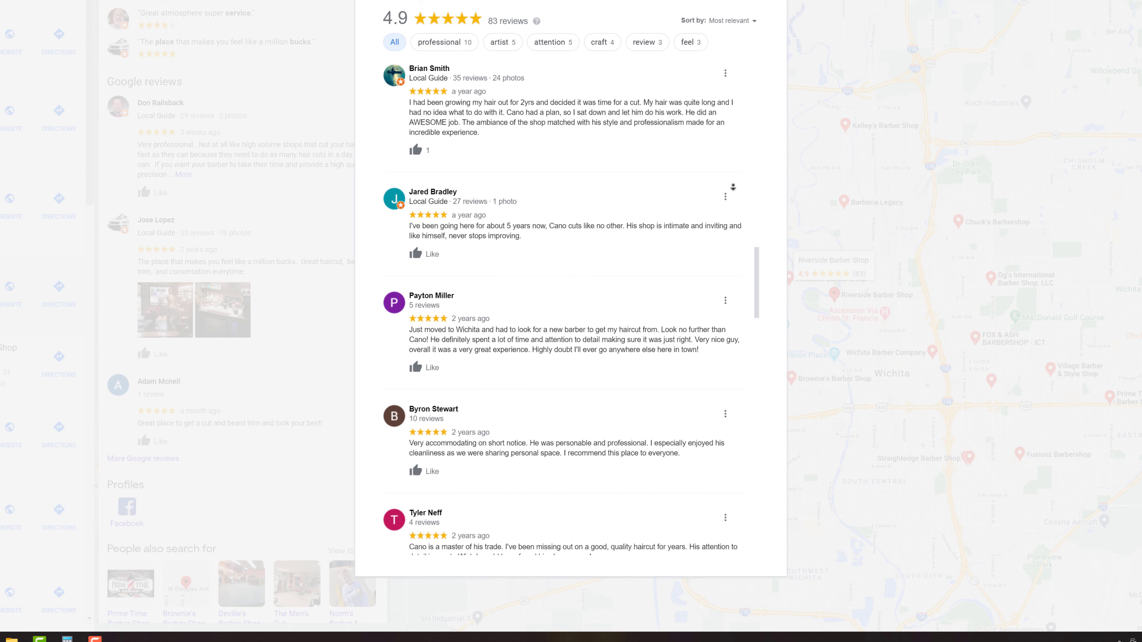
pyautogui.scroll(-2, 733, 187)
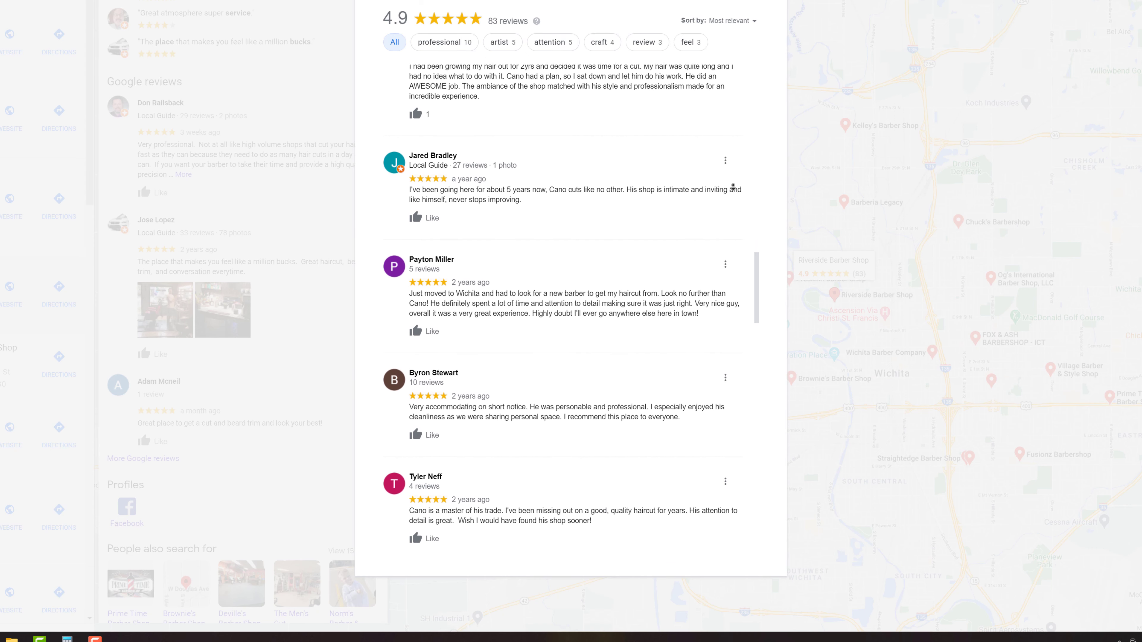
pyautogui.scroll(-2, 733, 187)
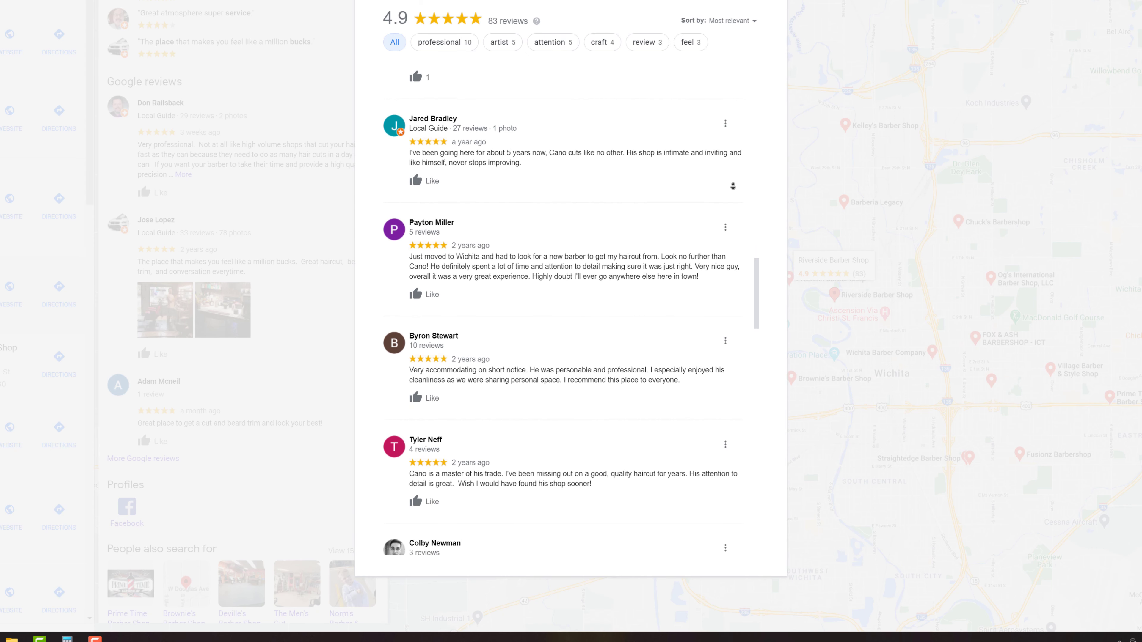
pyautogui.scroll(-2, 732, 186)
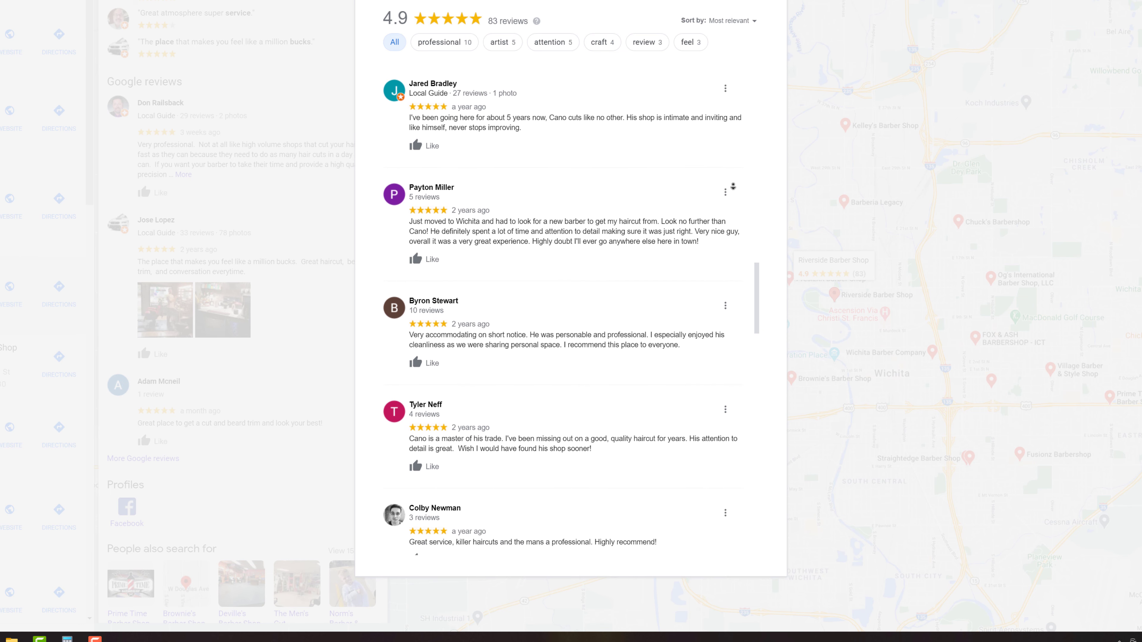
pyautogui.scroll(-2, 732, 186)
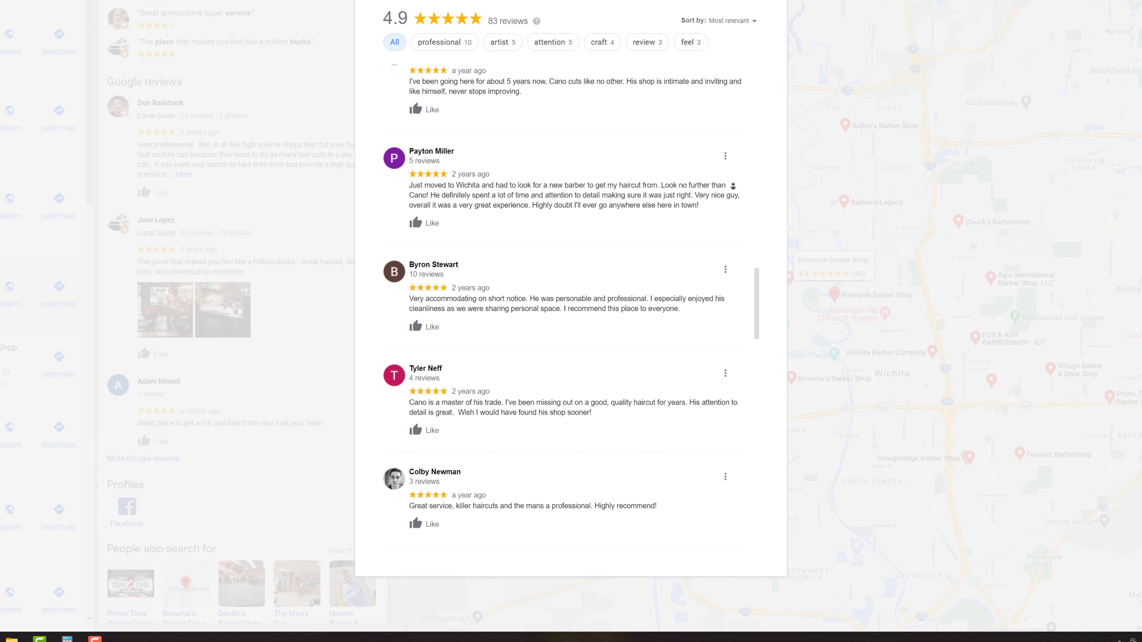
pyautogui.scroll(-2, 732, 186)
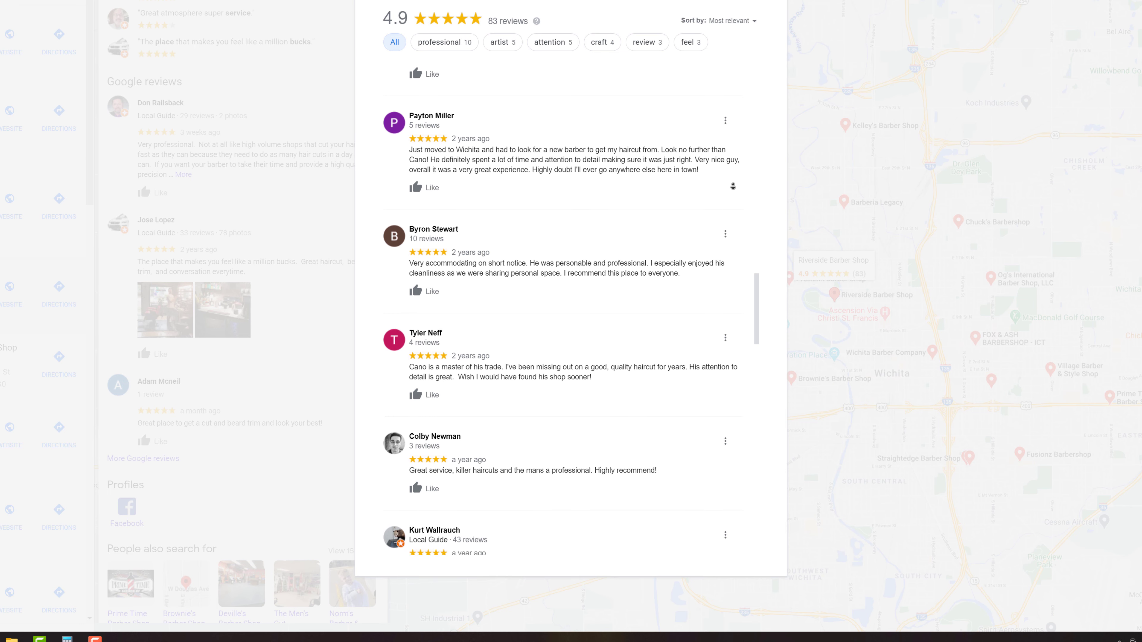
pyautogui.scroll(-2, 733, 185)
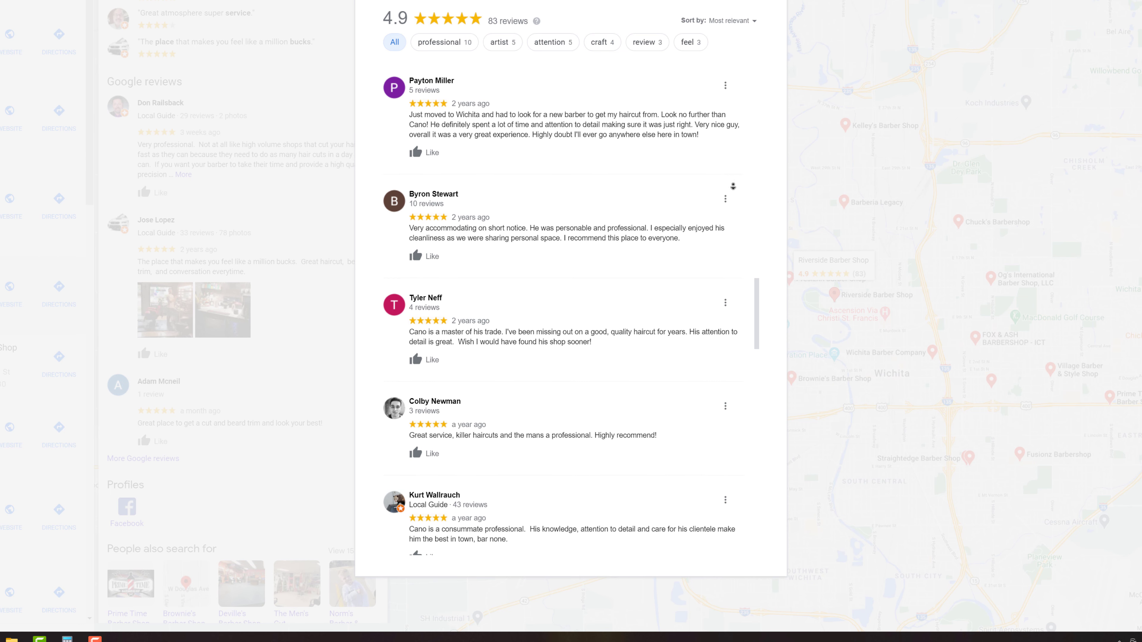
pyautogui.scroll(-2, 732, 186)
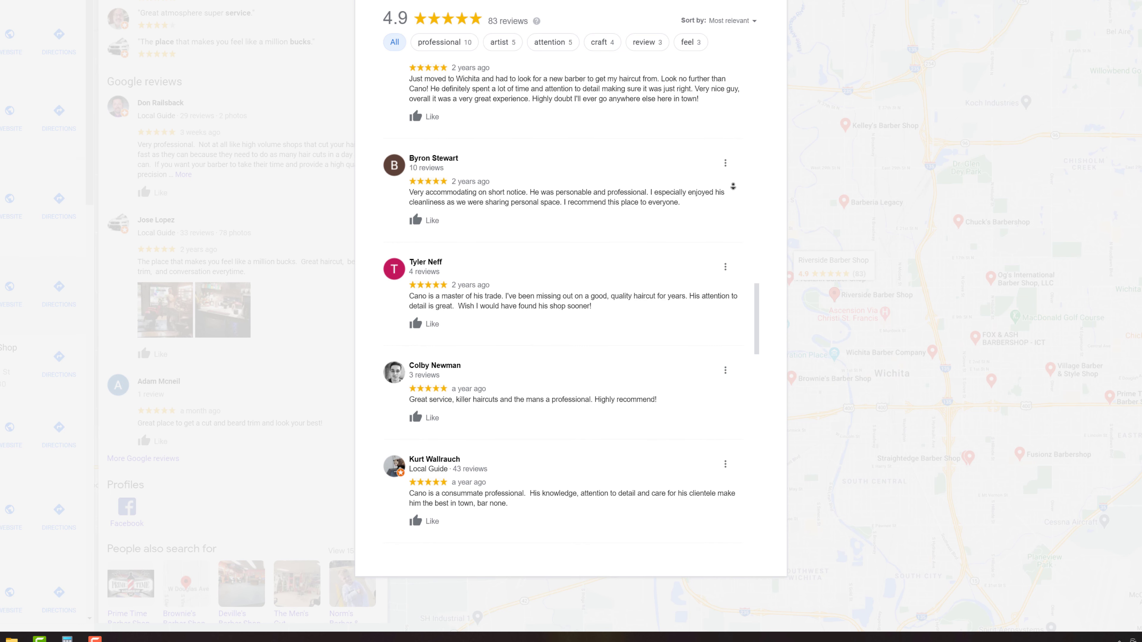
pyautogui.scroll(-2, 732, 186)
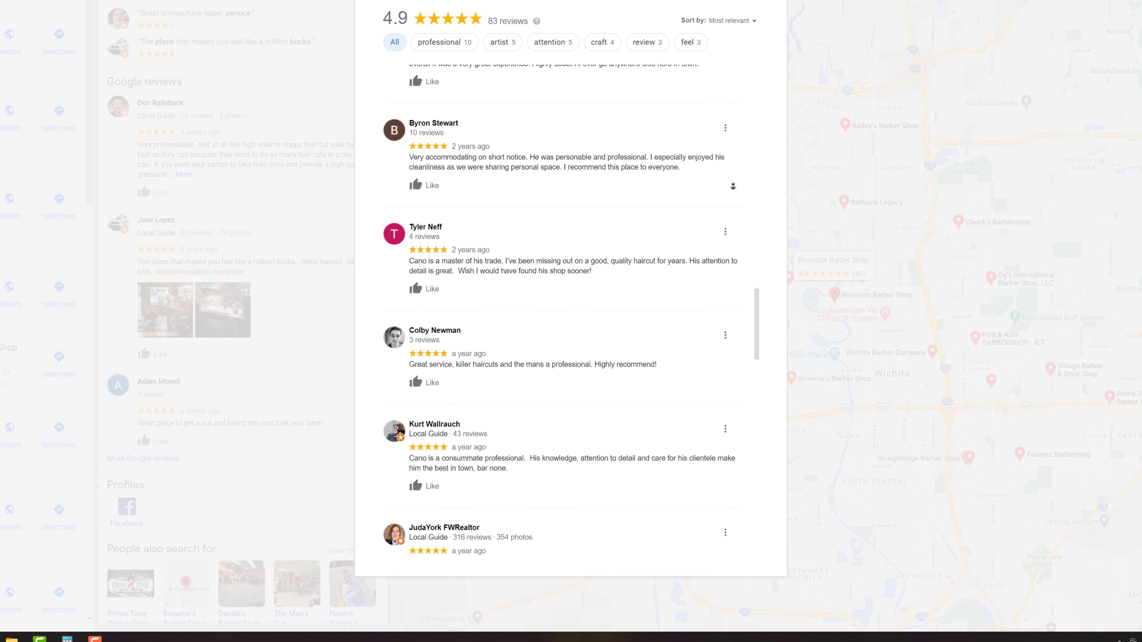
pyautogui.scroll(-2, 733, 186)
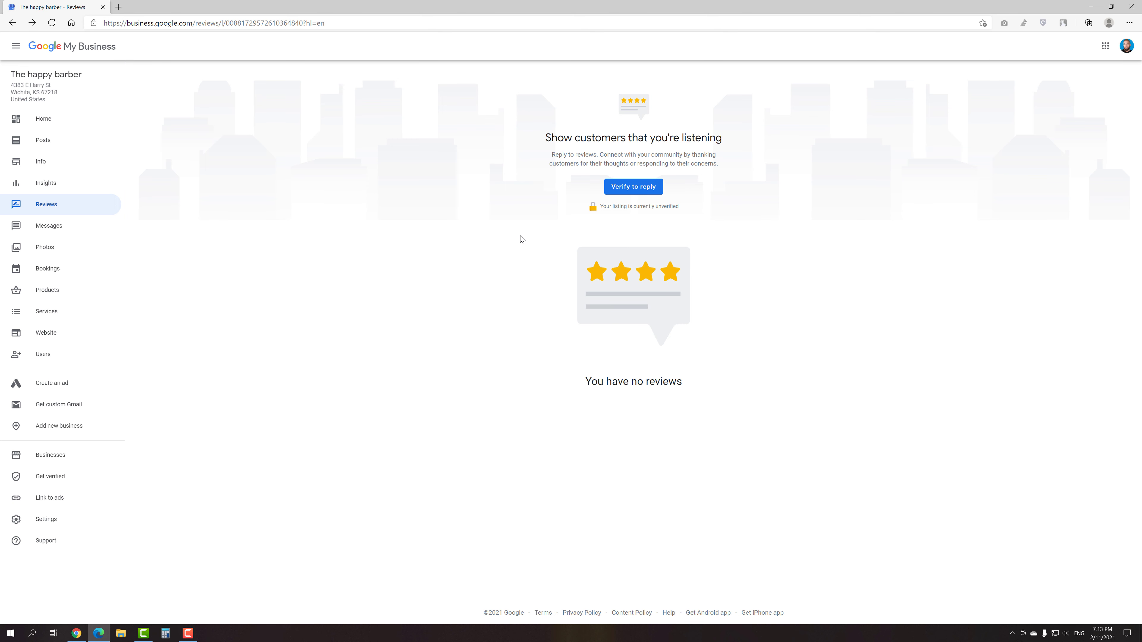
# - View the Messages page of the business profile
pyautogui.click(99, 231)
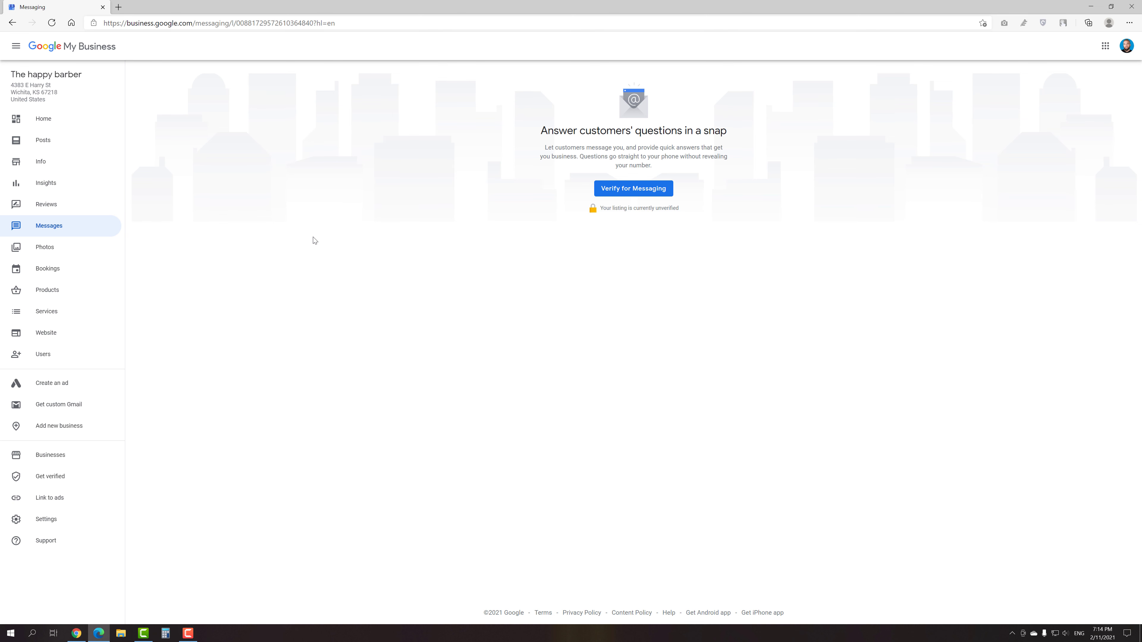
# - Upload logo.png as the business logo in the profile's photos
pyautogui.click(89, 248)
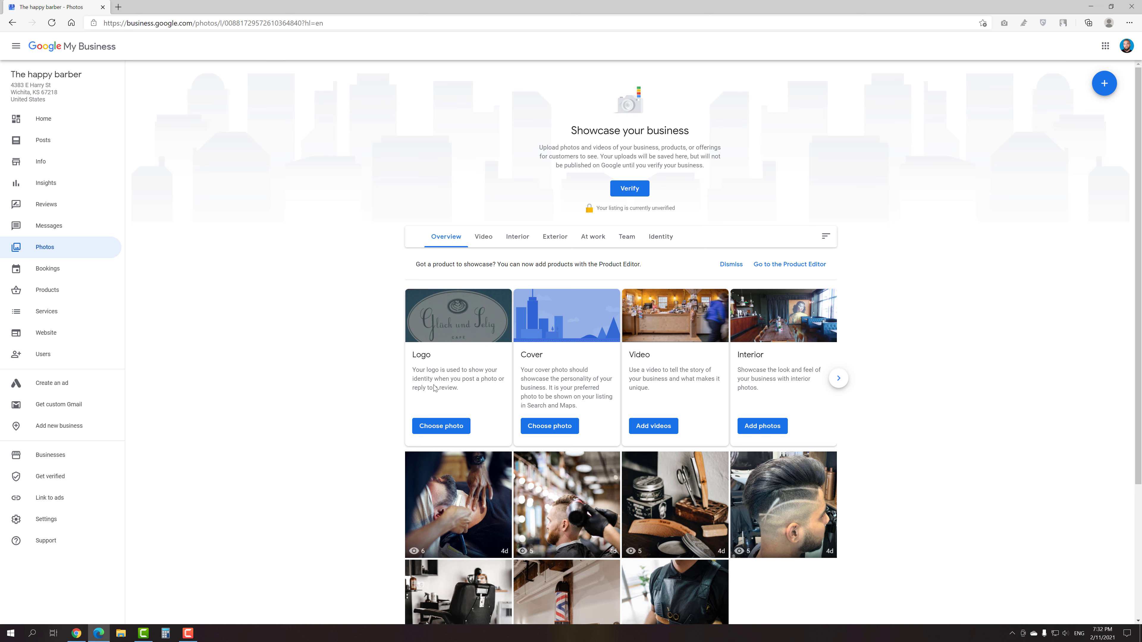
pyautogui.click(445, 427)
pyautogui.click(569, 351)
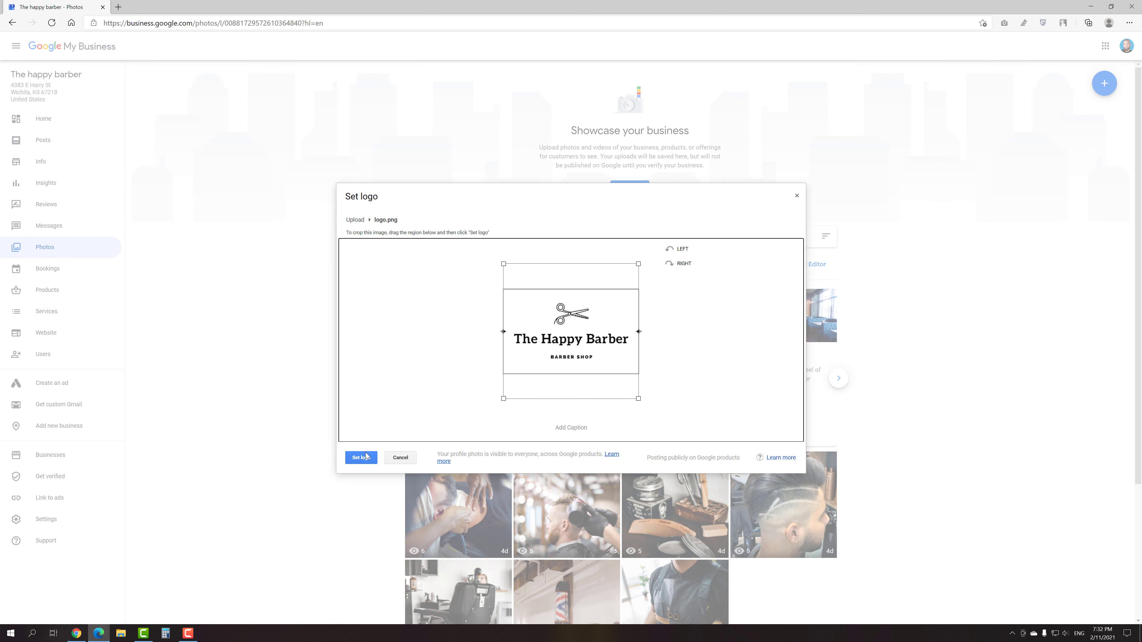
pyautogui.click(362, 458)
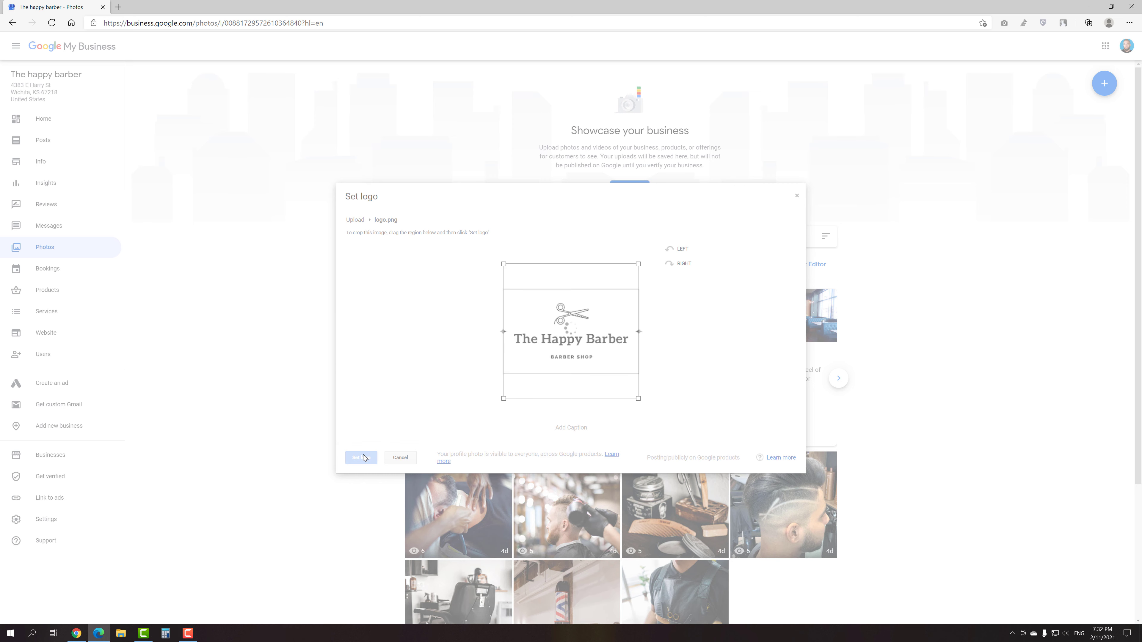
# - Upload a photo of a barber cutting a customer's hair as the profile's cover photo
pyautogui.scroll(2, 414, 387)
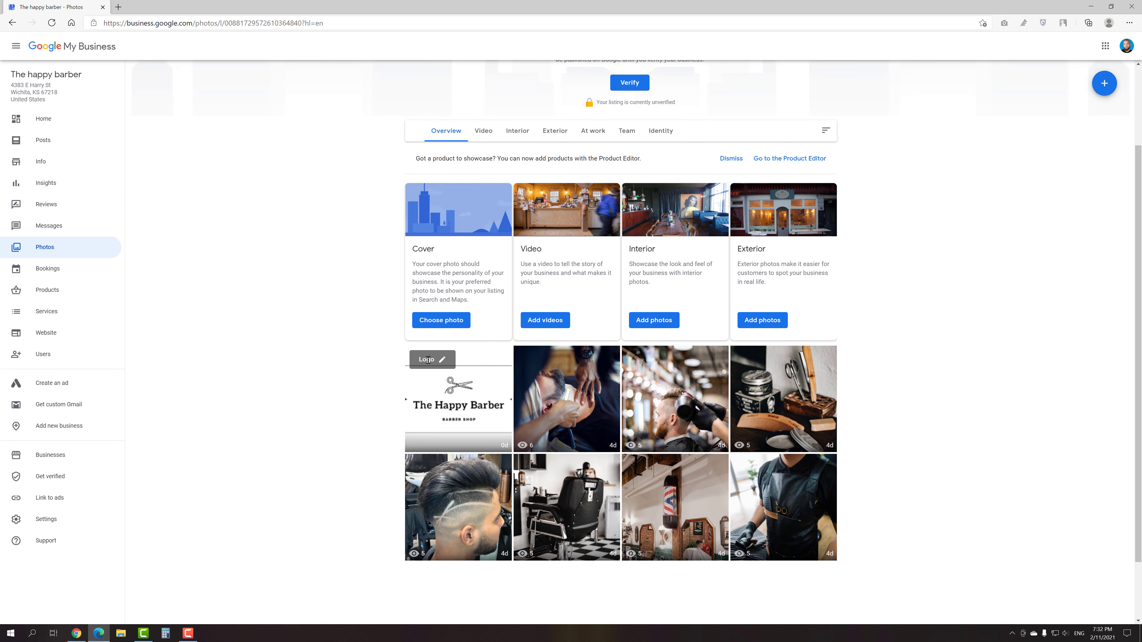
pyautogui.click(440, 335)
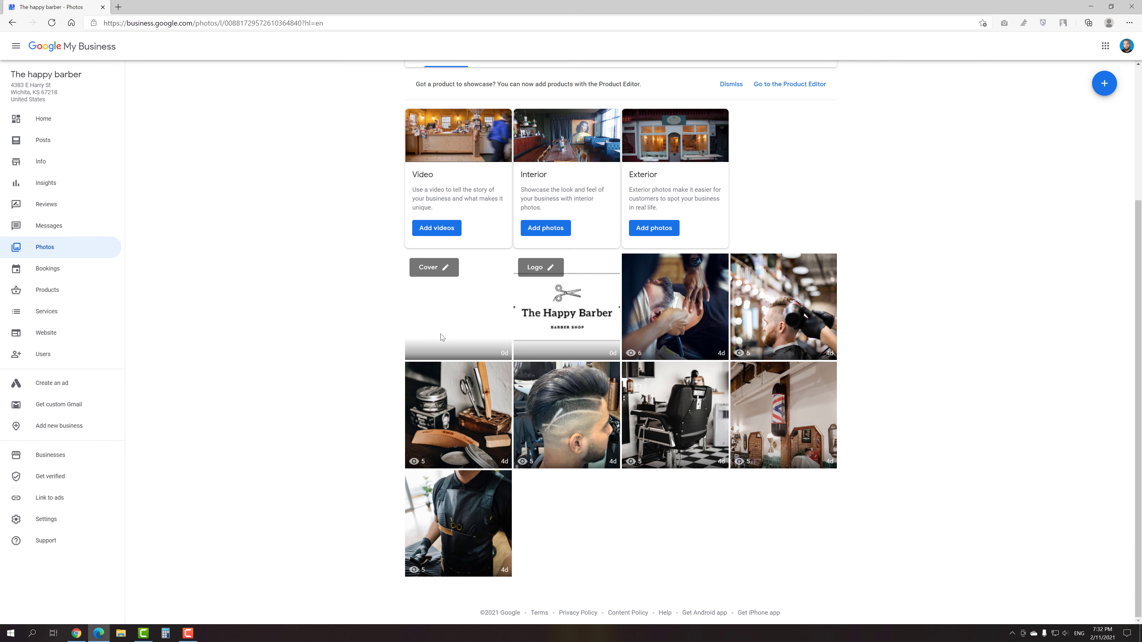
pyautogui.scroll(2, 440, 333)
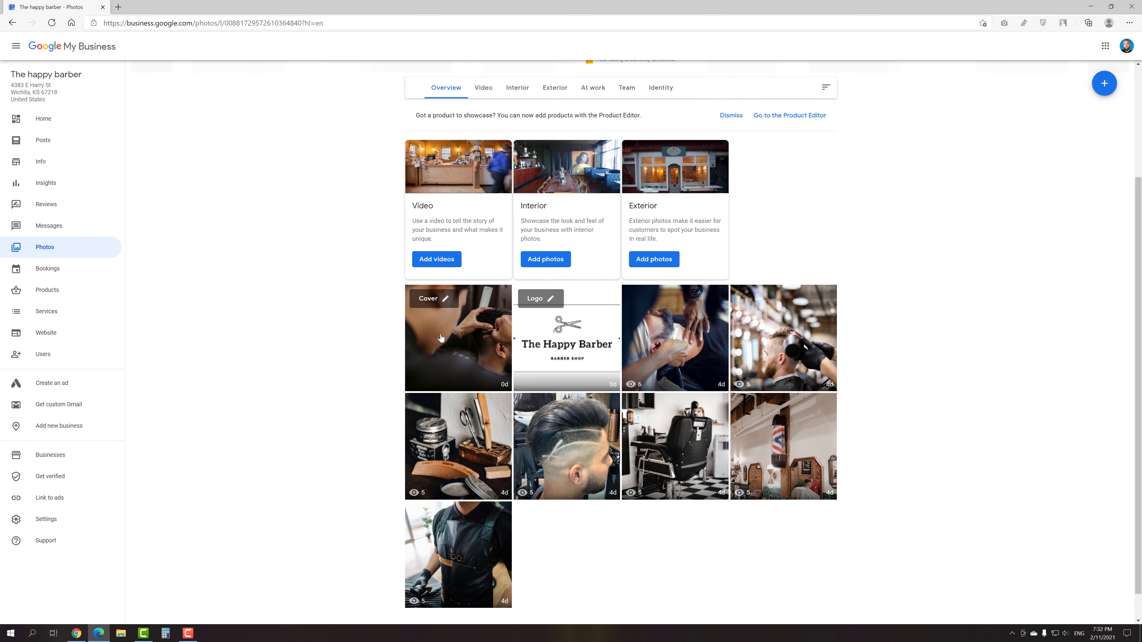
pyautogui.scroll(2, 379, 311)
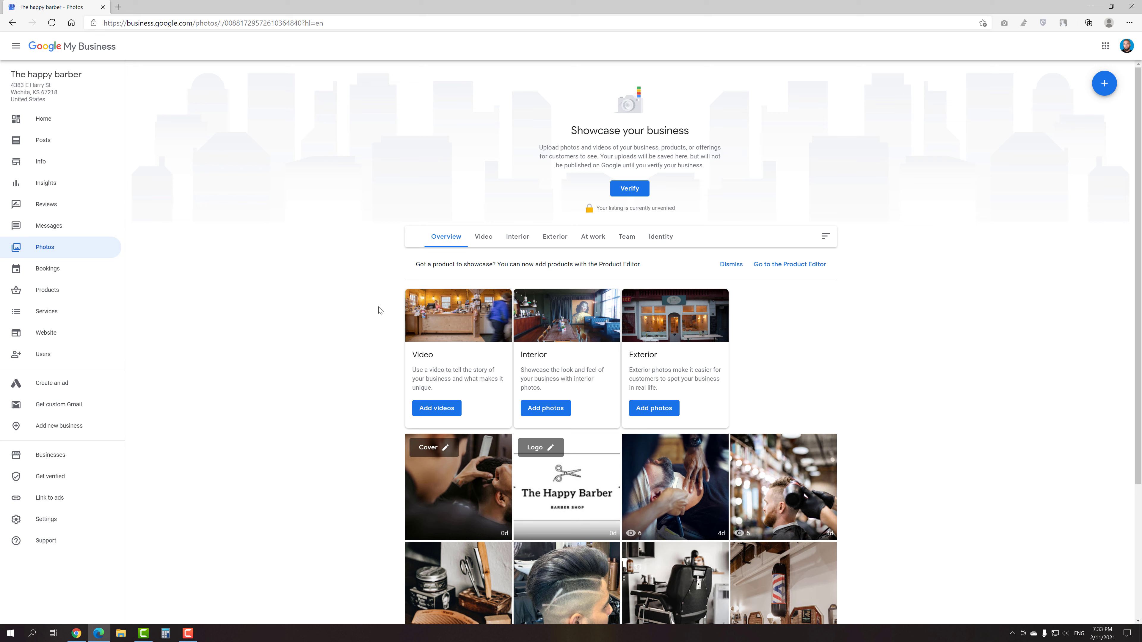
# - View the profile's Bookings page and look through Wichita Barber Company's online booking schedule of services
pyautogui.click(40, 269)
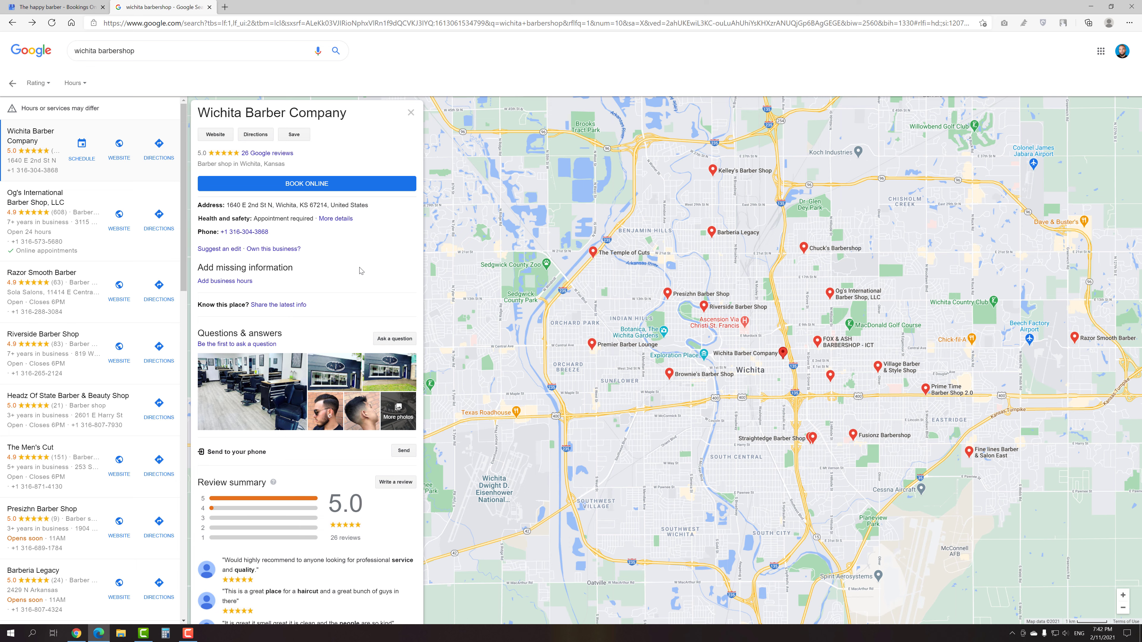
pyautogui.click(344, 189)
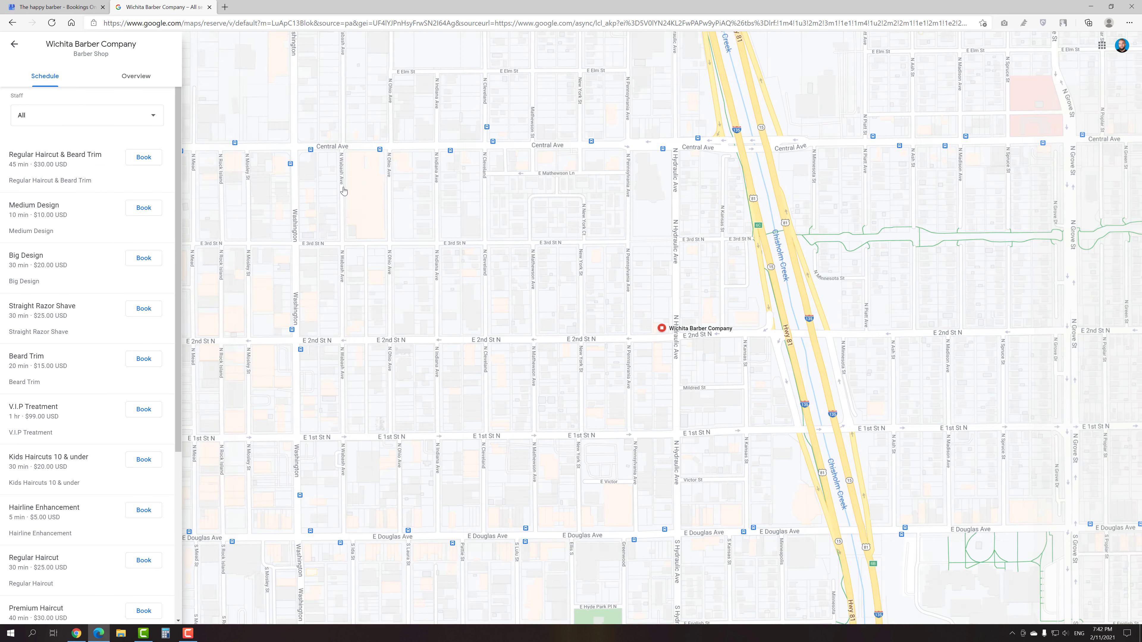
pyautogui.scroll(-3, 177, 186)
pyautogui.scroll(-2, 180, 251)
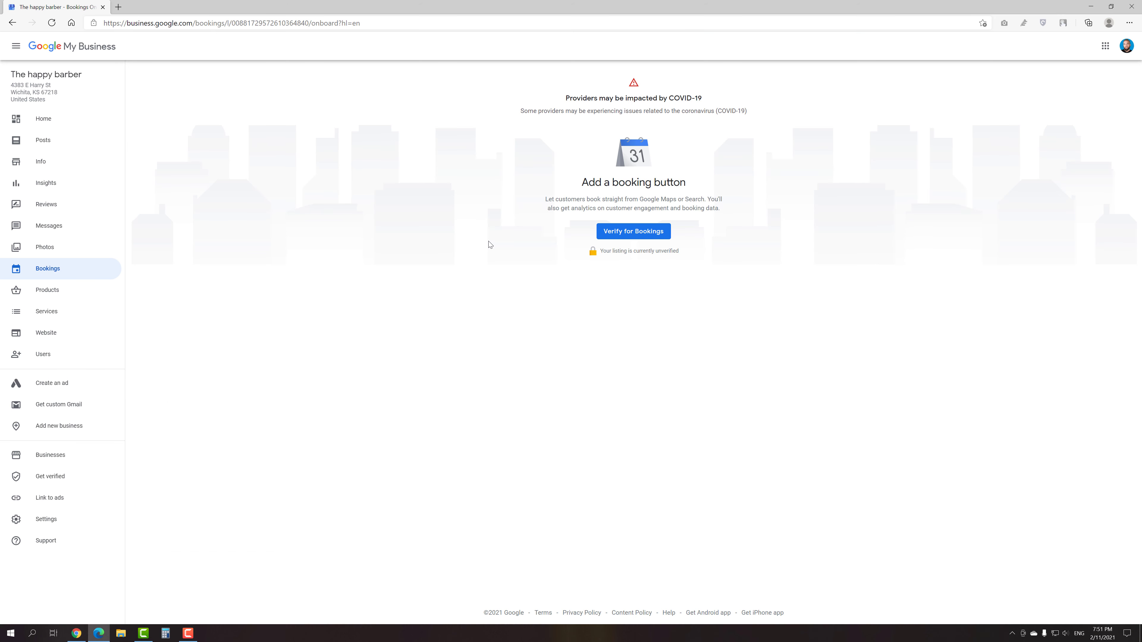
# - Start a new product in the business profile with a photo of combs and the name Wonder comb
pyautogui.click(61, 298)
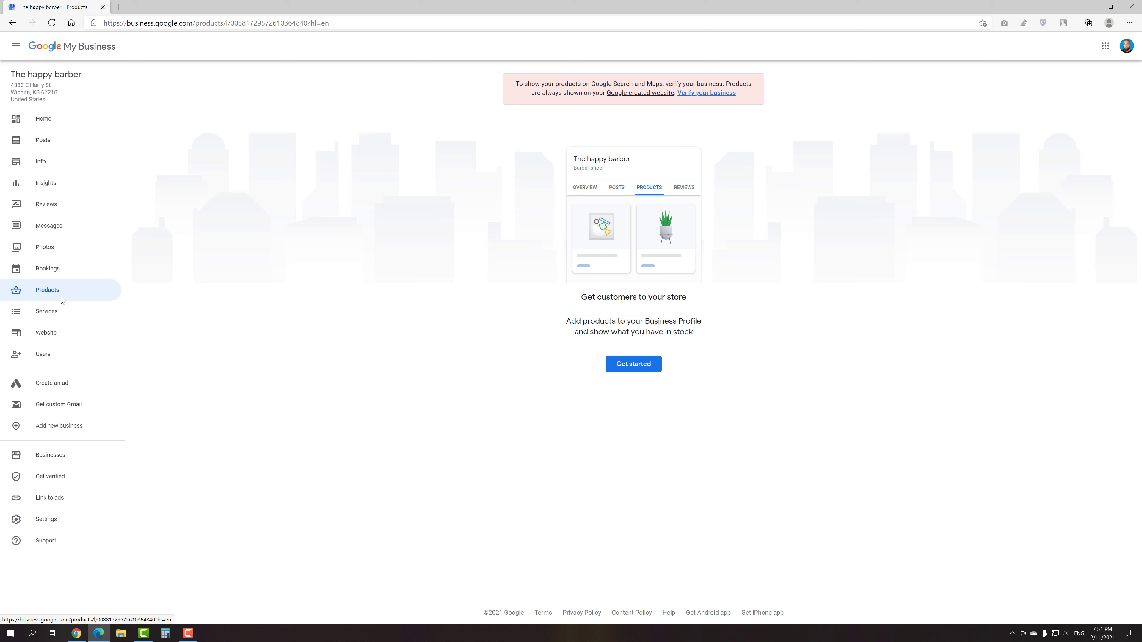
pyautogui.click(639, 364)
pyautogui.click(581, 199)
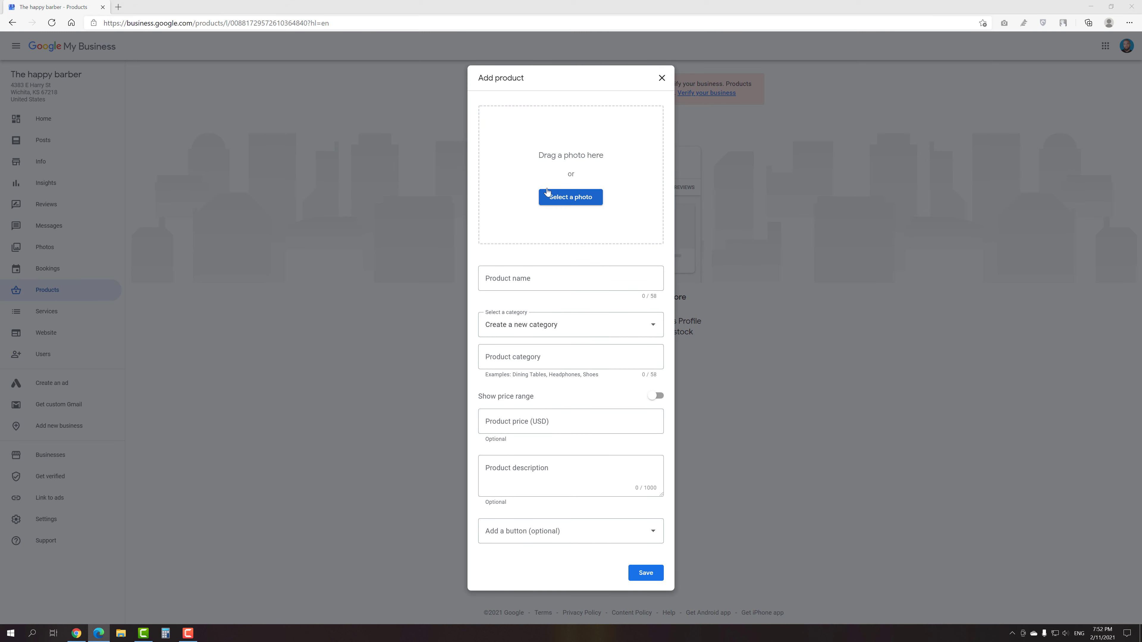
pyautogui.click(122, 82)
pyautogui.doubleClick(122, 82)
pyautogui.click(528, 279)
pyautogui.write('Wonder comb')
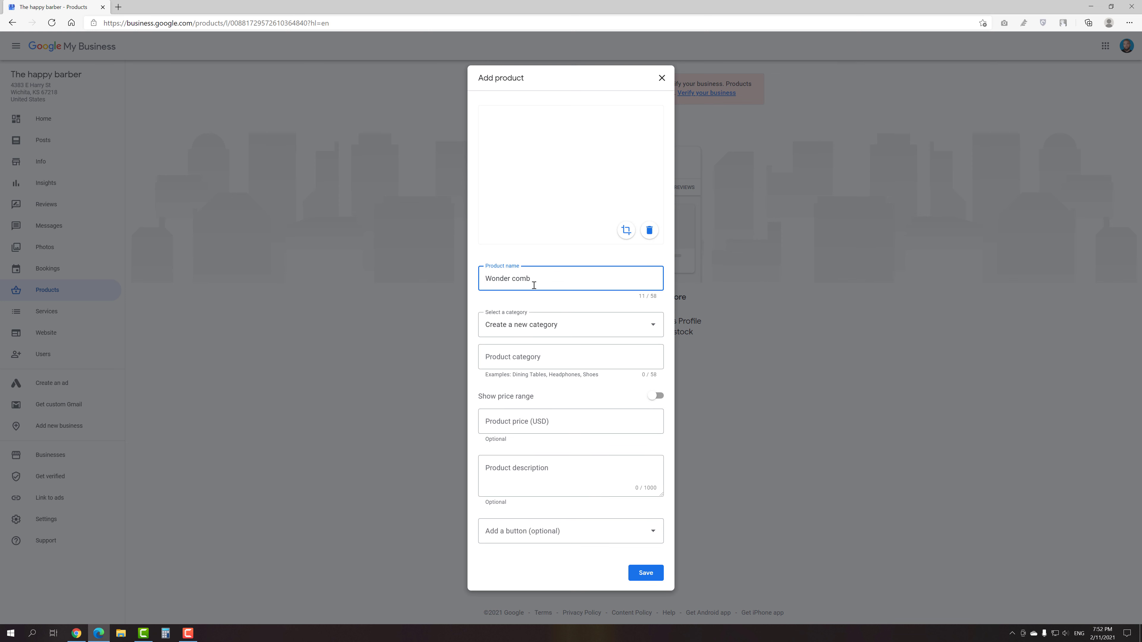
# - Give the product the new category Comb, a price of 25 USD and the description "Wonder comb!"
pyautogui.click(530, 357)
pyautogui.write('Comb')
pyautogui.click(529, 414)
pyautogui.write('25')
pyautogui.click(541, 466)
pyautogui.write('Wonder comb!')
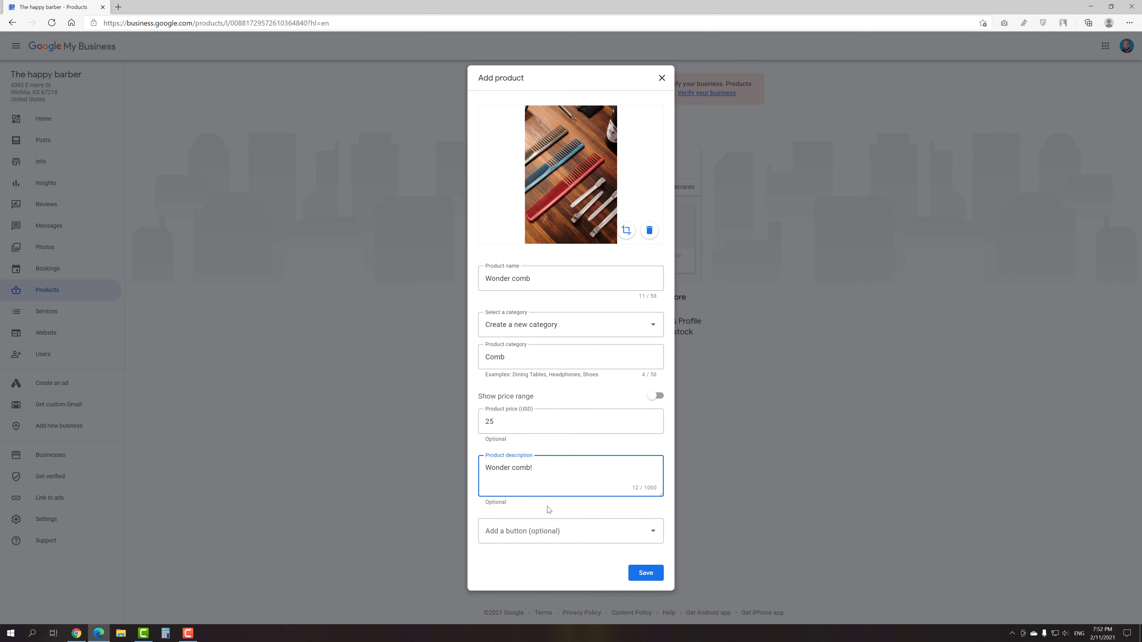
pyautogui.click(555, 532)
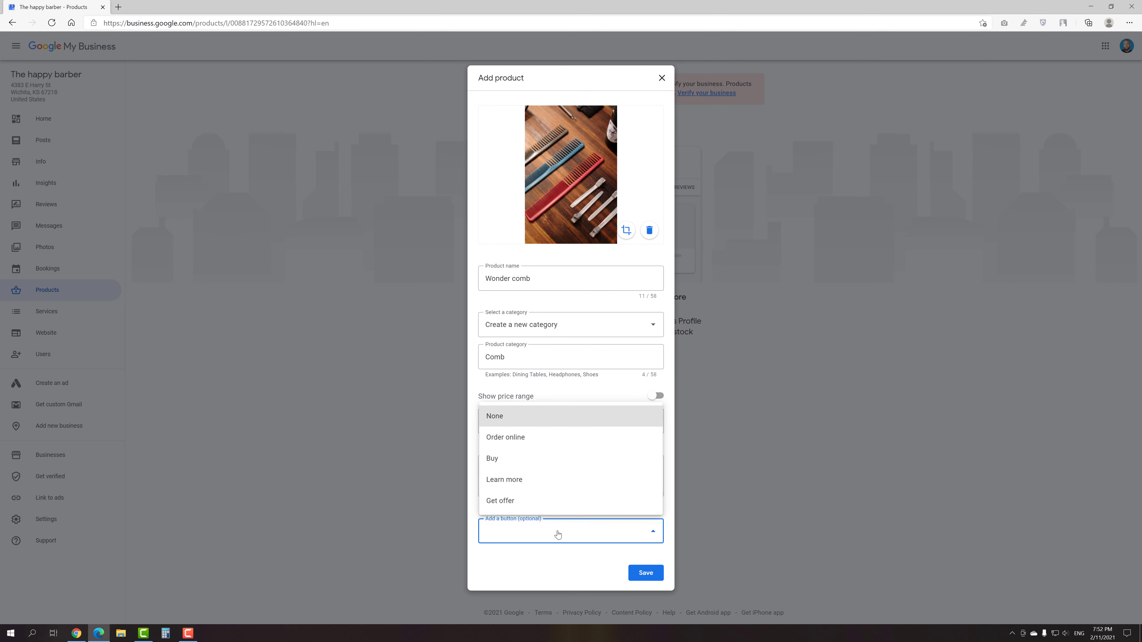
pyautogui.click(517, 459)
pyautogui.click(595, 543)
pyautogui.write('www.thehappybarber.com')
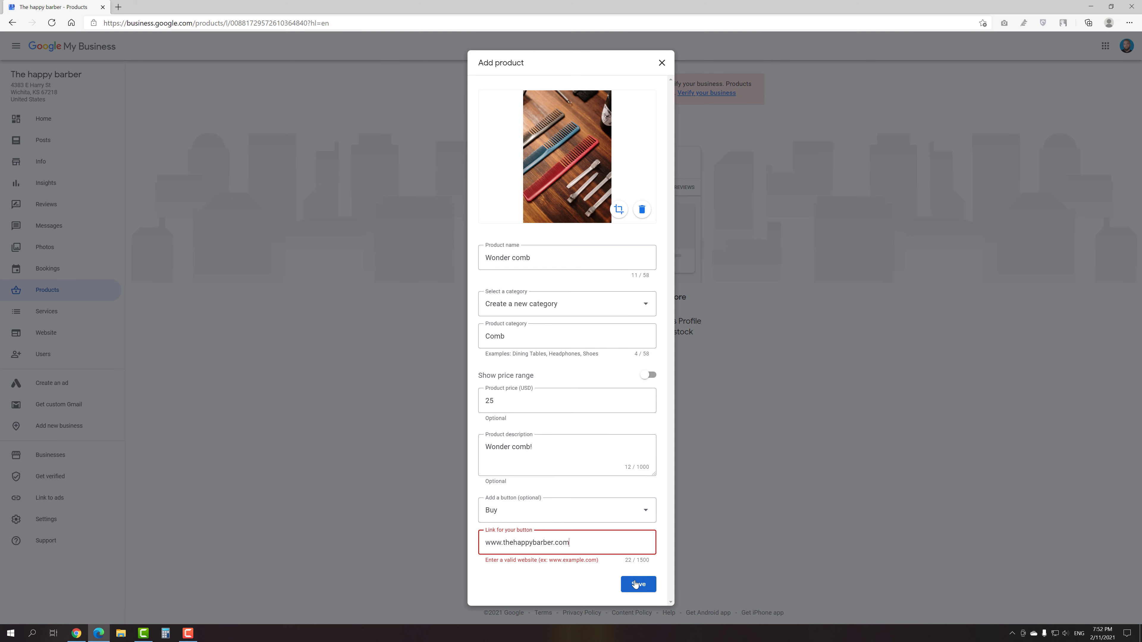
pyautogui.click(635, 583)
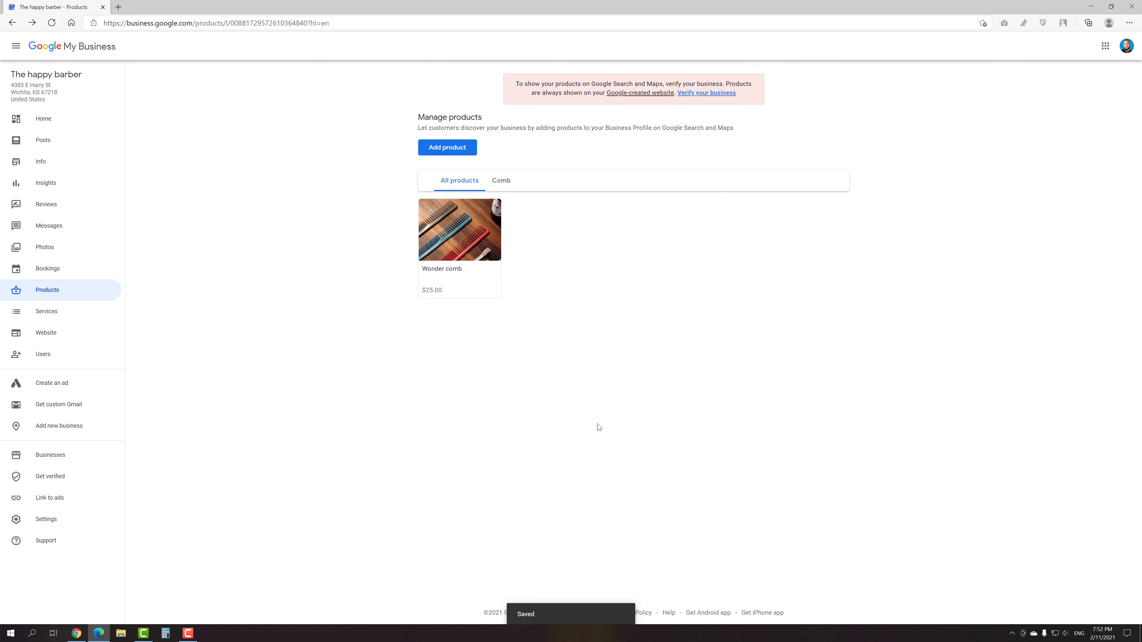
# - Give the Hair coloring service under Hair salon a fixed price of 25 USD and the description "Hair coloring", and save it
pyautogui.click(109, 319)
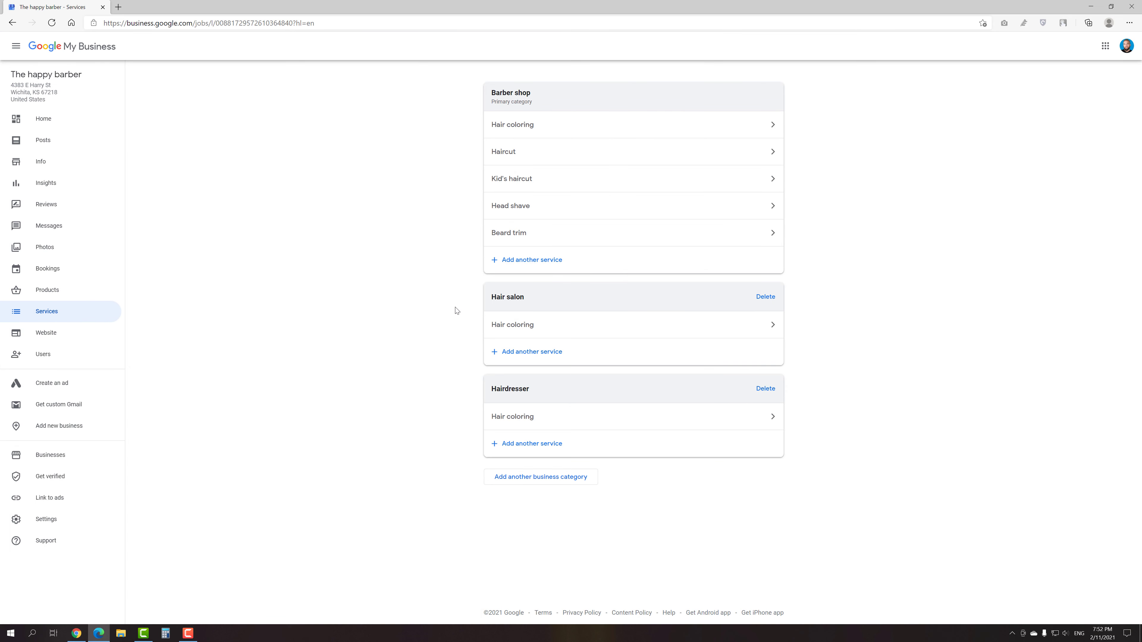
pyautogui.click(514, 324)
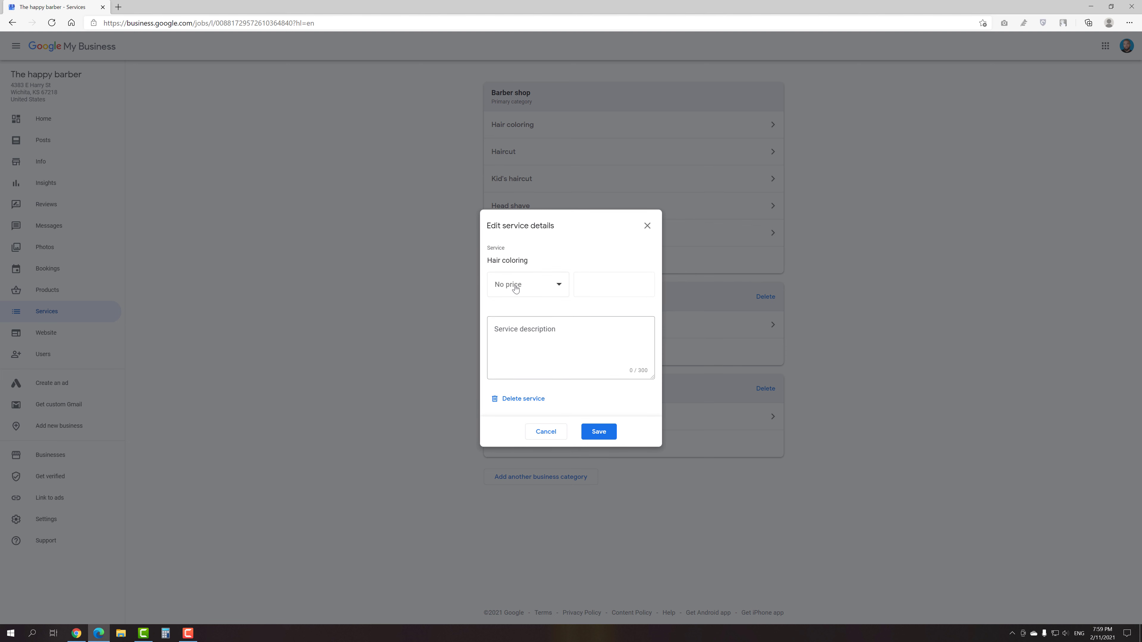
pyautogui.click(515, 287)
pyautogui.click(517, 337)
pyautogui.click(590, 287)
pyautogui.write('25')
pyautogui.click(550, 334)
pyautogui.write('Hair coloring')
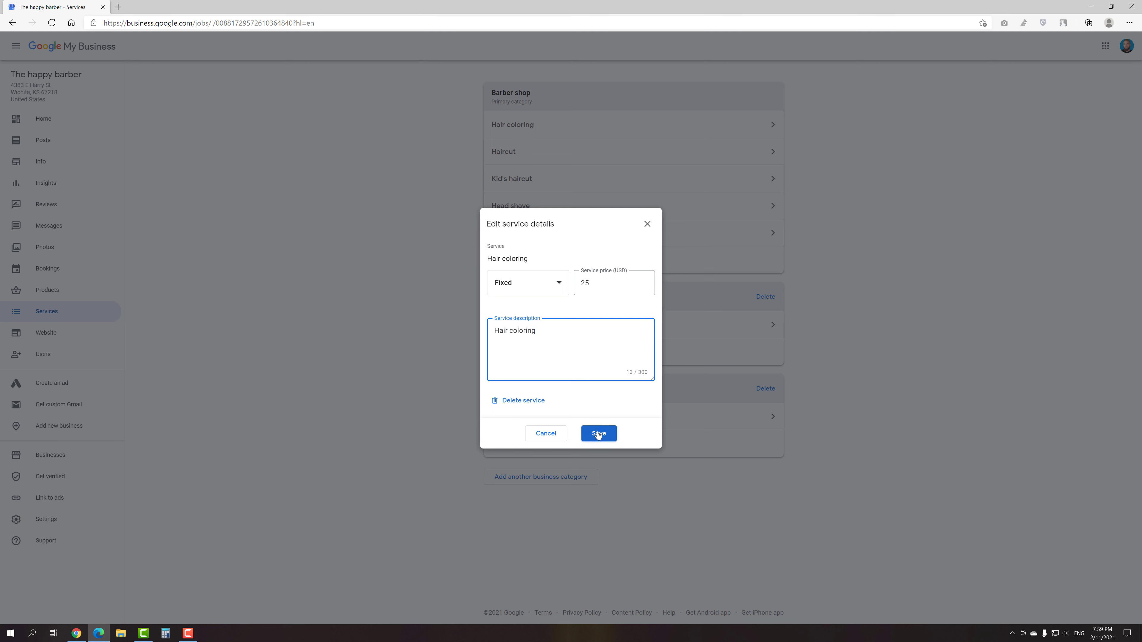
pyautogui.click(598, 433)
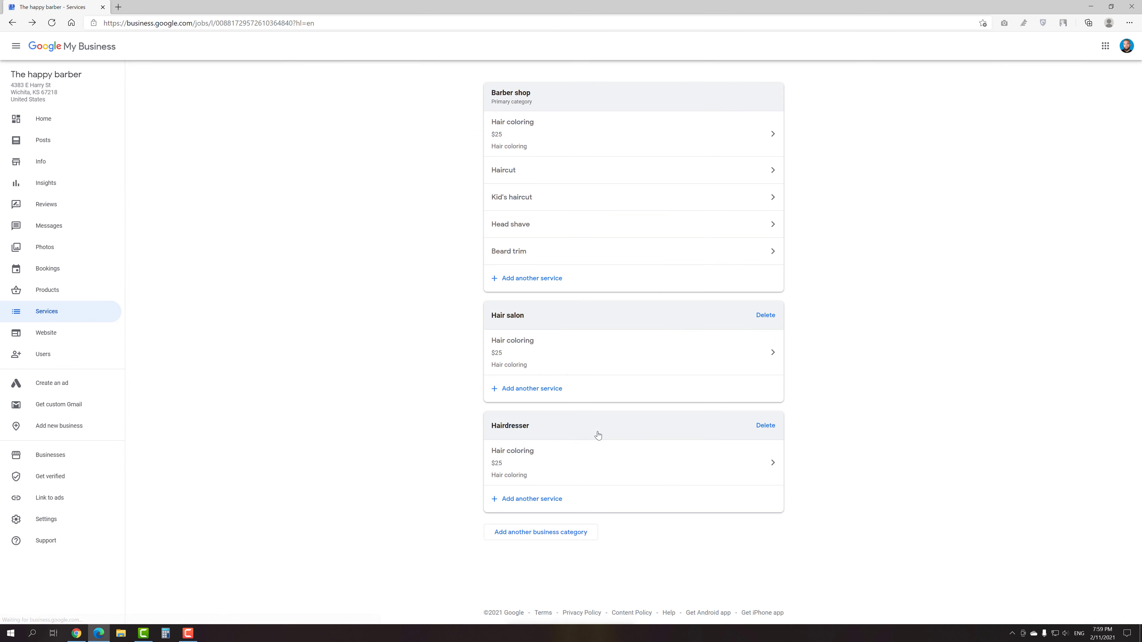
# - View the profile's Home page and read all questions and answers on Og's International Barber Shop's Google listing
pyautogui.click(101, 130)
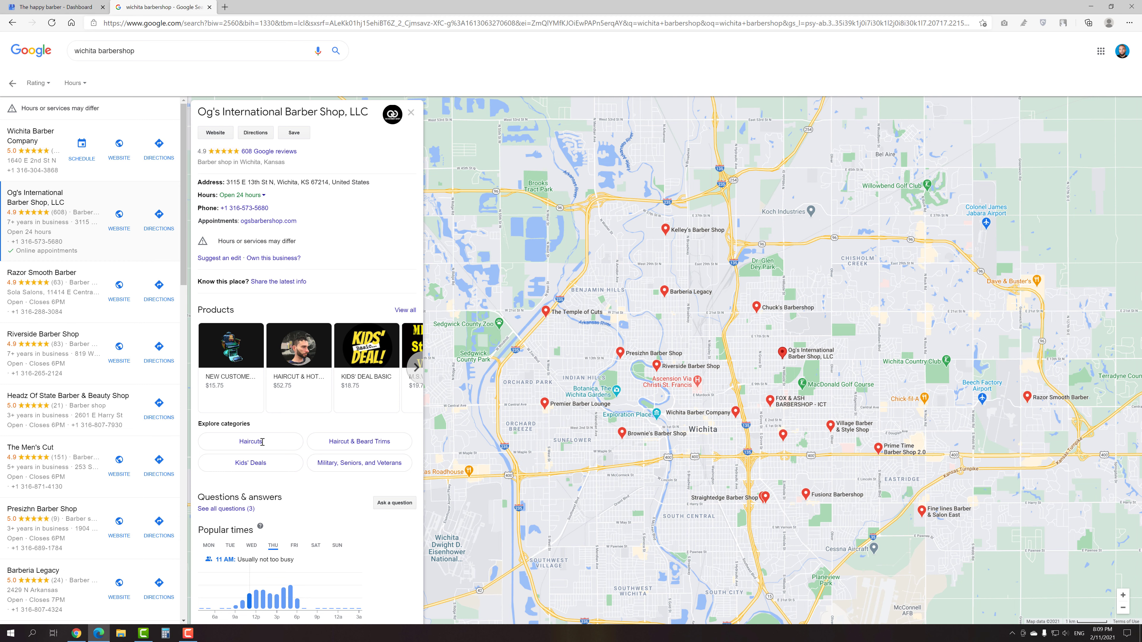
pyautogui.click(235, 511)
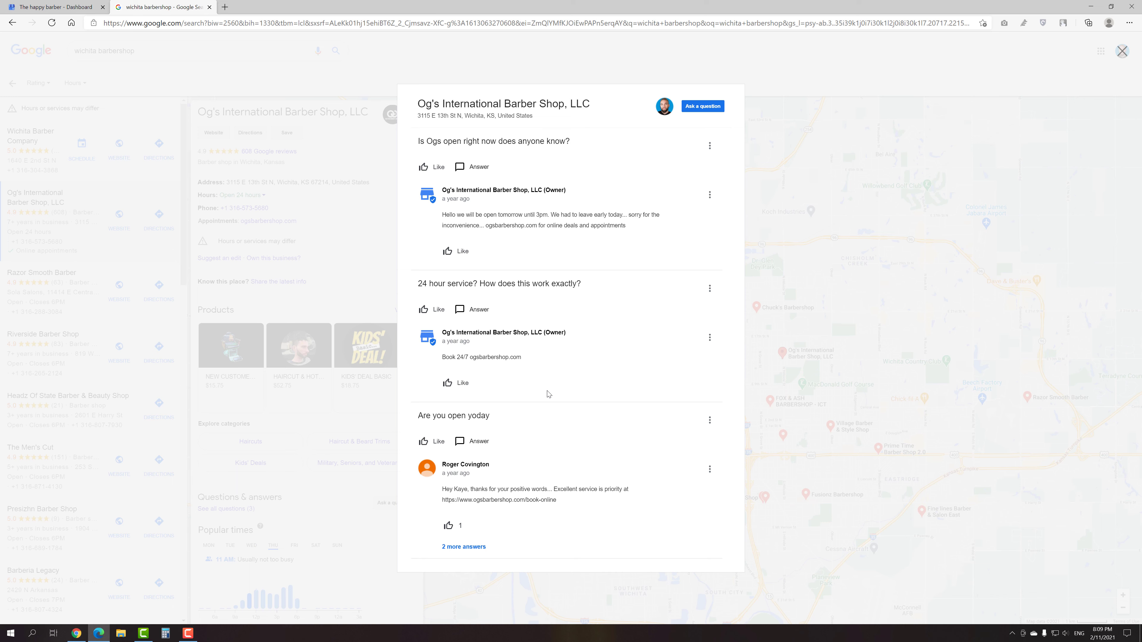
pyautogui.click(372, 403)
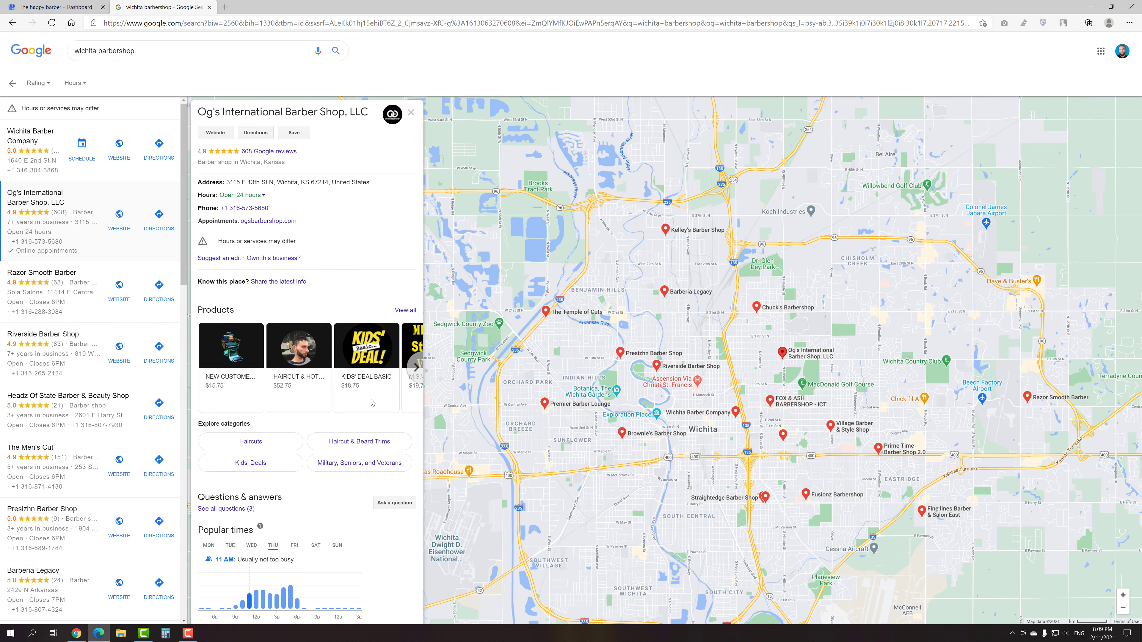
# - Post the public question "Hello! How are you" on Og's International Barber Shop's Google listing
pyautogui.click(394, 504)
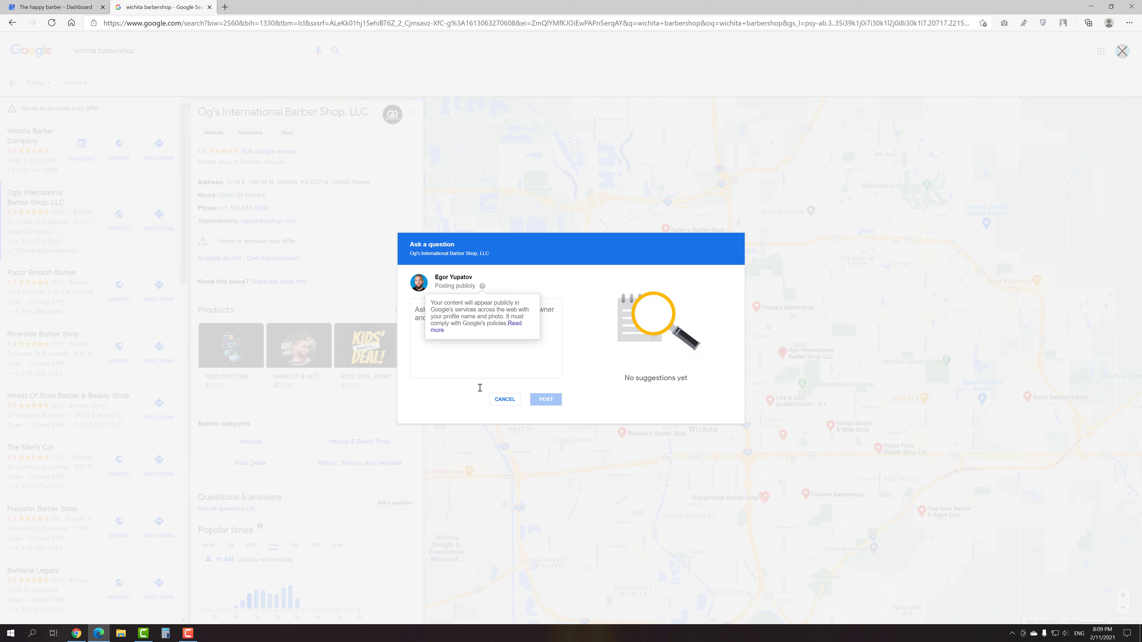
pyautogui.click(512, 345)
pyautogui.write('He')
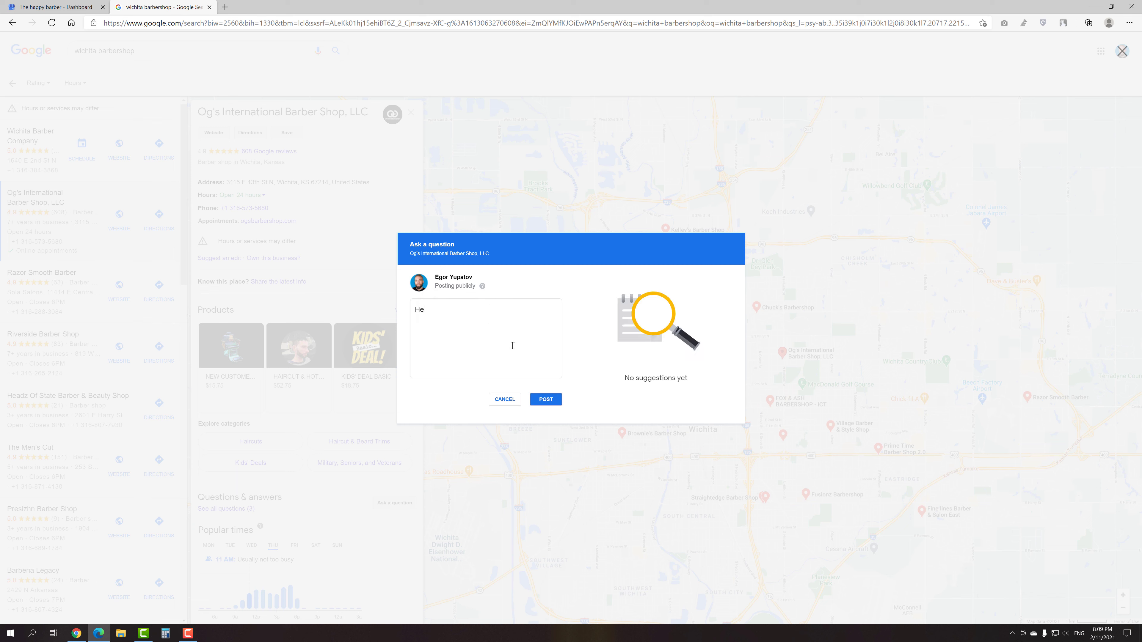
pyautogui.write('llo! How are you')
pyautogui.hotkey('alt', 'shift')
pyautogui.click(547, 399)
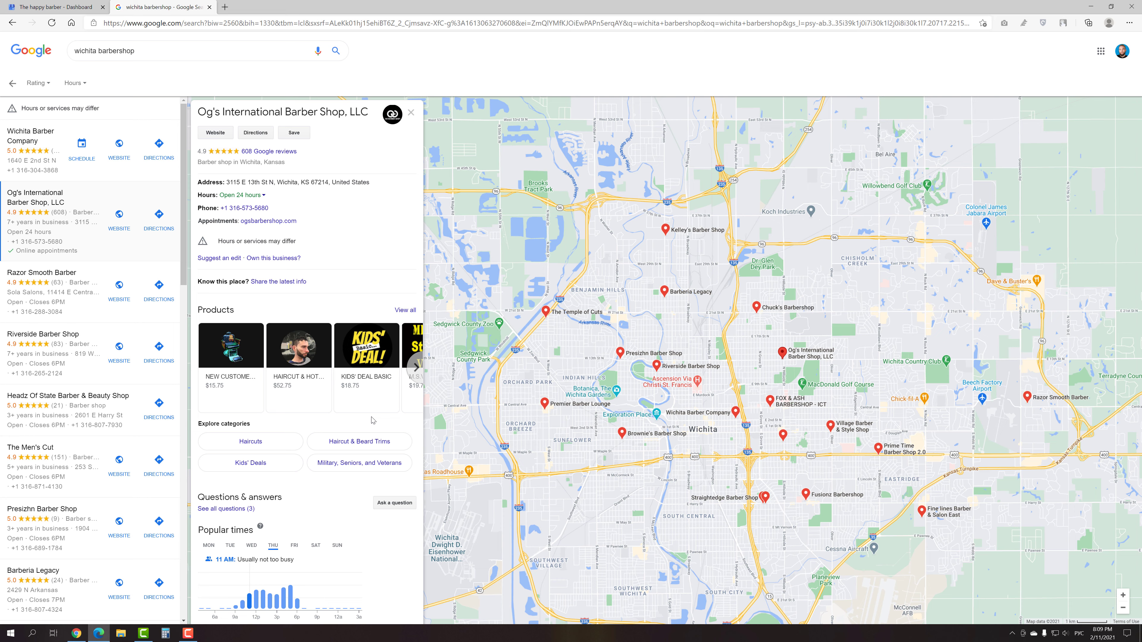